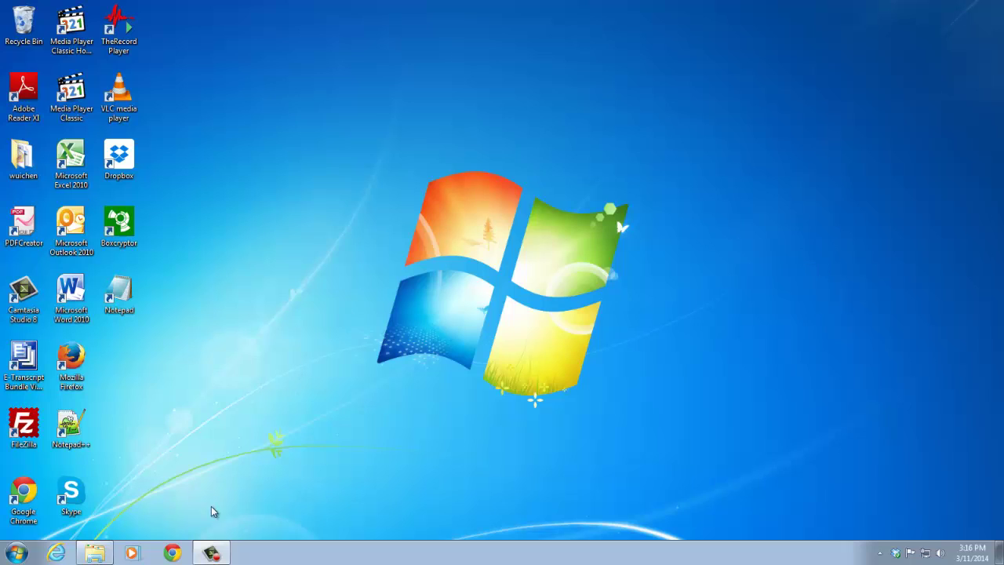
# Step: Search Google for 'google custom search engine' and open the Custom Search Engine homepage at google.com/cse
pyautogui.click(173, 554)
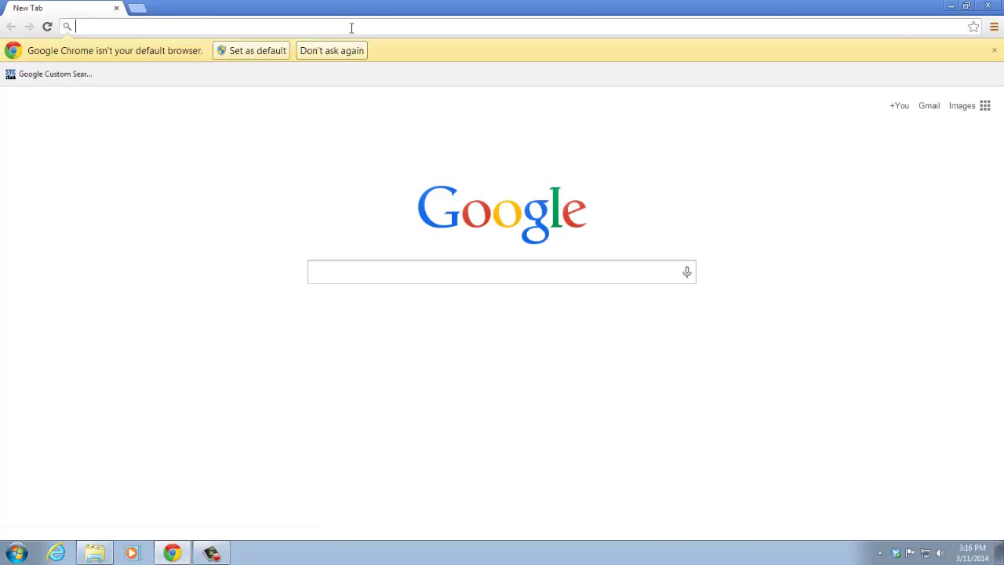
pyautogui.write('google c')
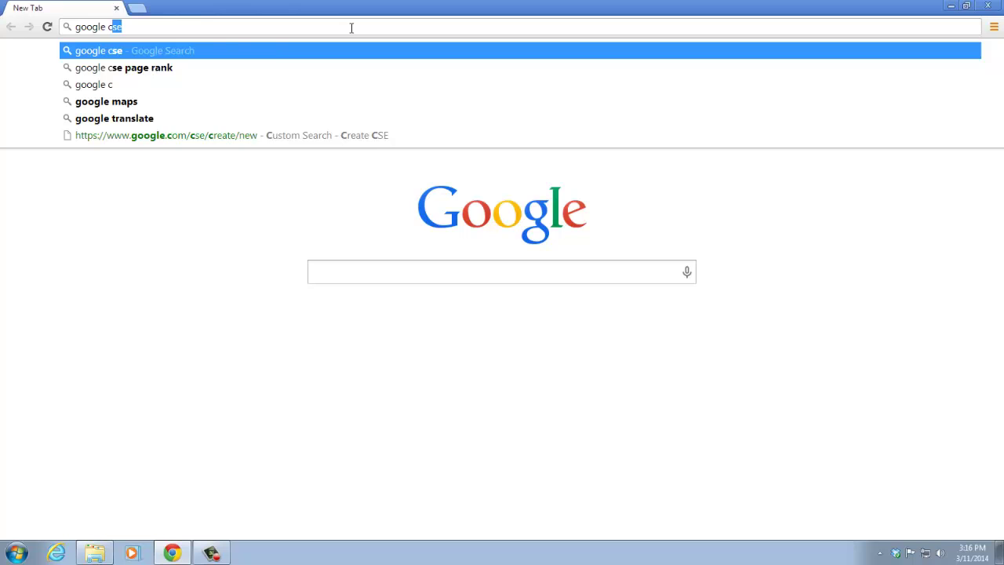
pyautogui.write('ustom search ')
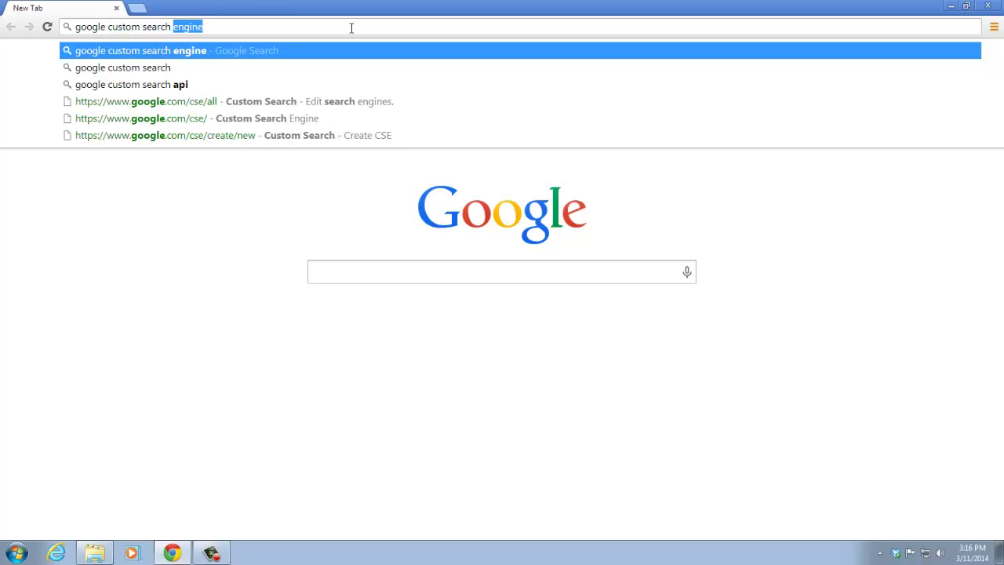
pyautogui.write('engine')
pyautogui.press('Return')
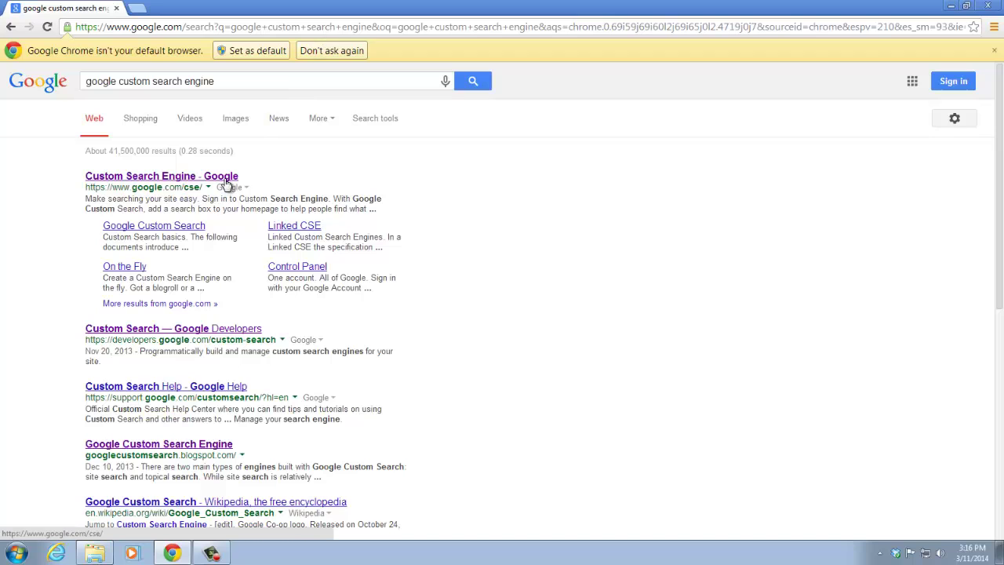
pyautogui.click(165, 182)
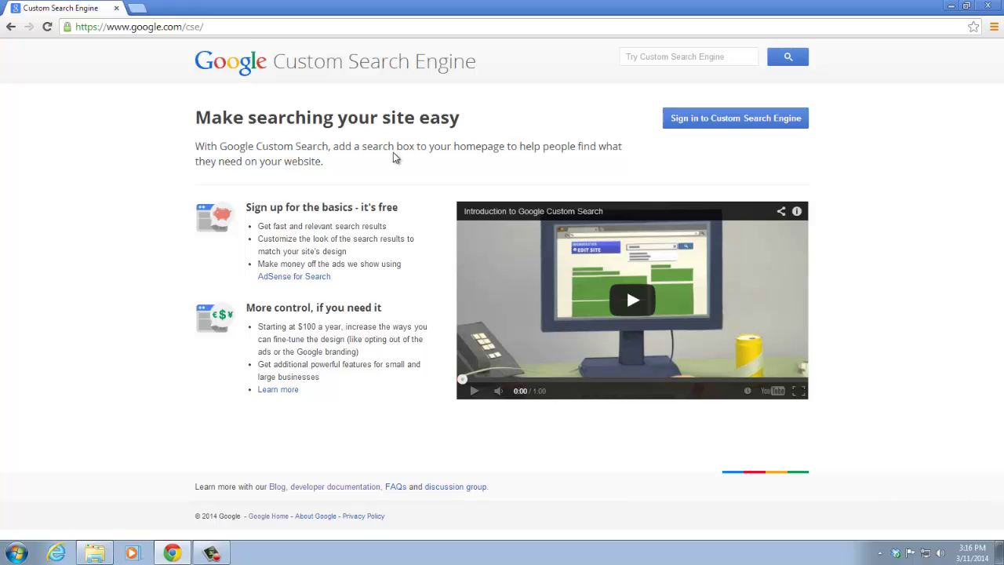
# Step: Sign in to Custom Search Engine with the account password to reach the Edit search engines list
pyautogui.click(736, 117)
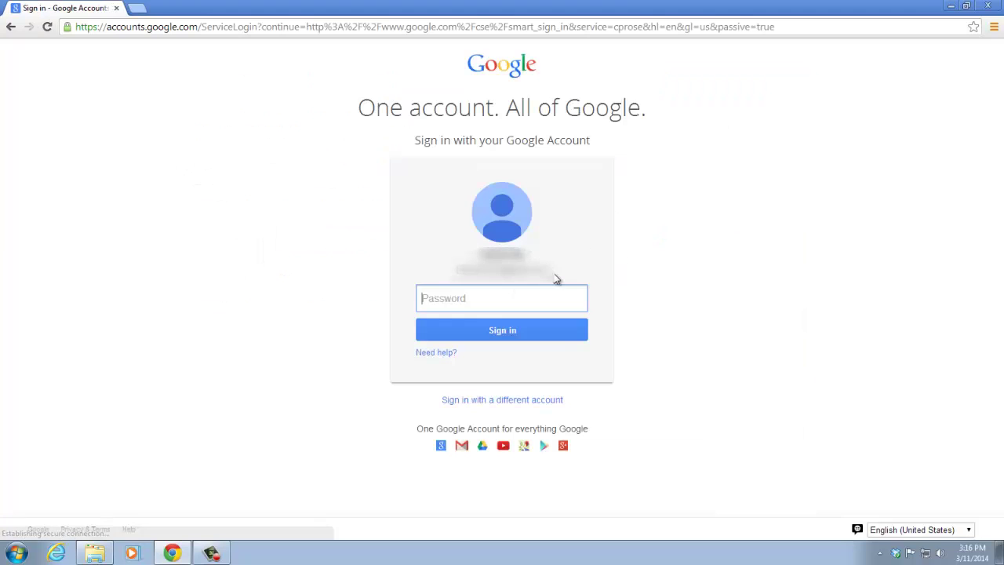
pyautogui.write('•••••••••')
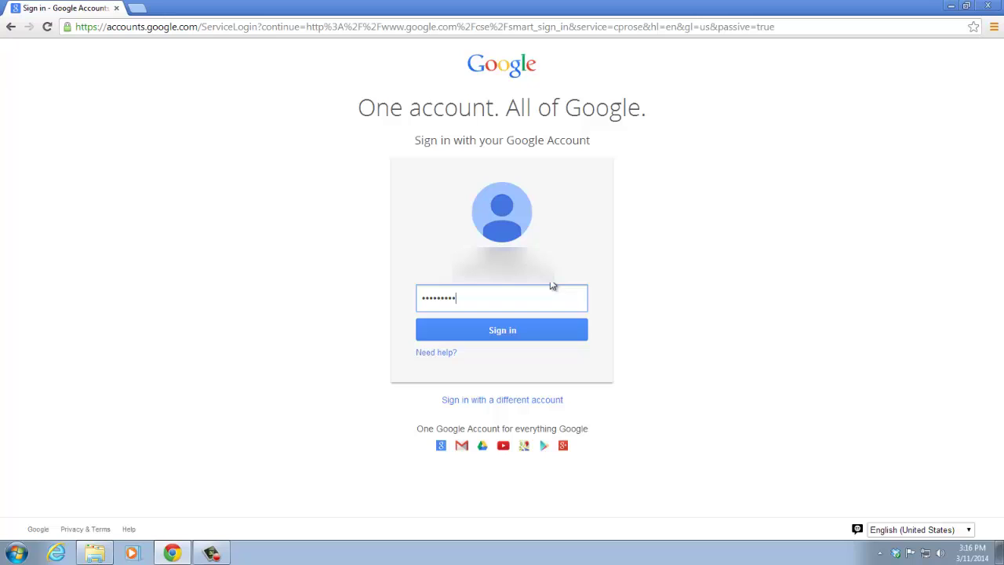
pyautogui.press('Return')
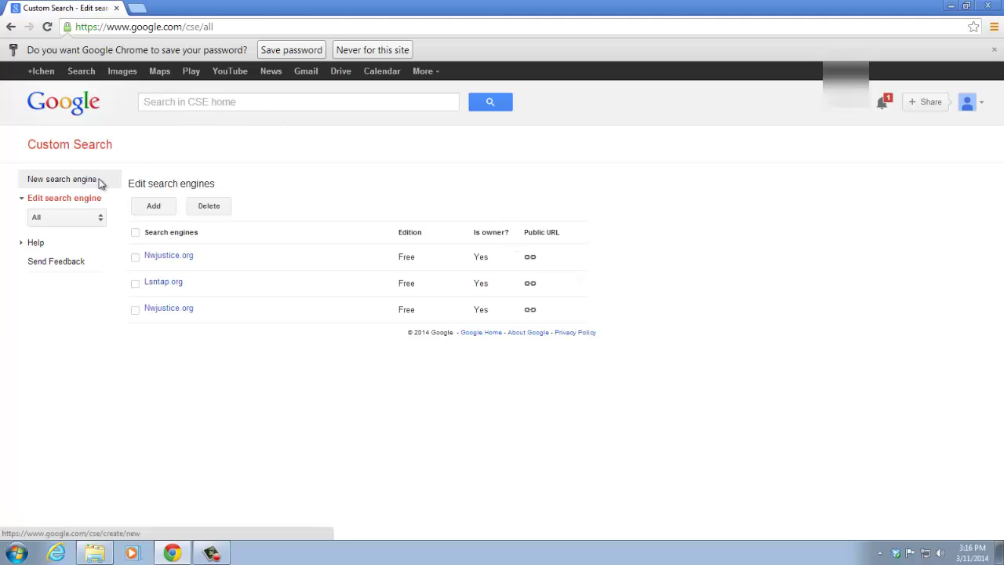
pyautogui.click(63, 179)
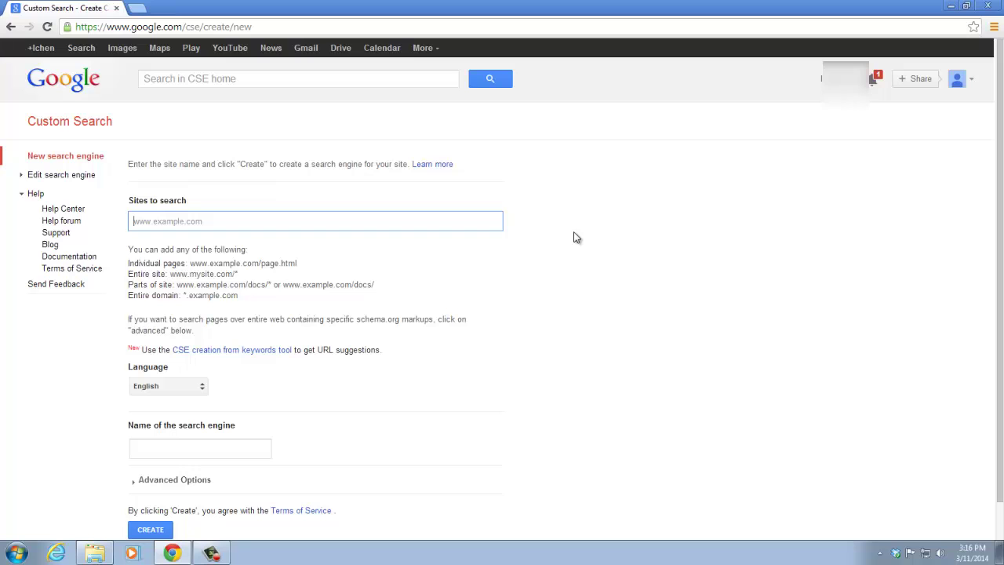
pyautogui.write('www')
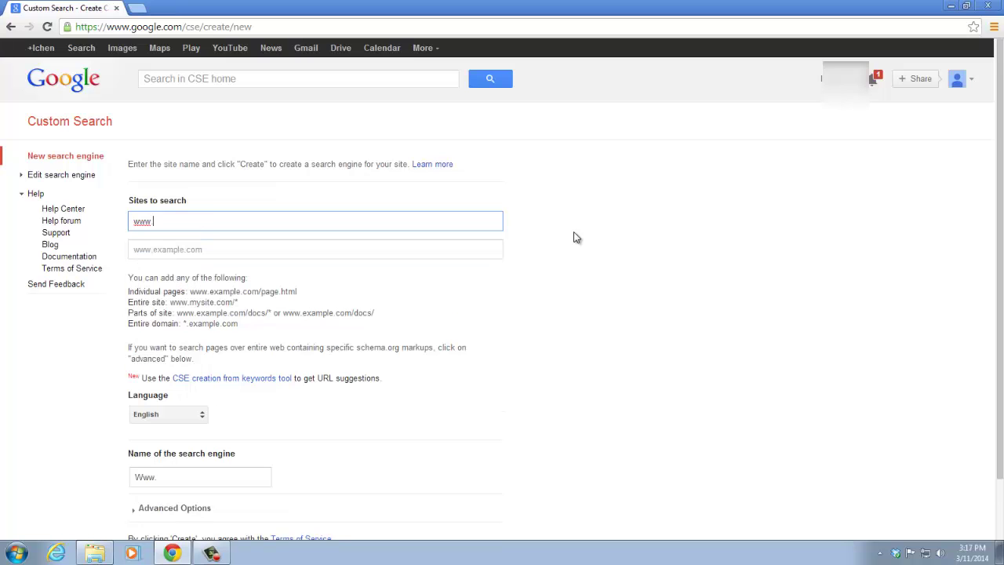
pyautogui.write('.nwjustice.org')
pyautogui.click(479, 242)
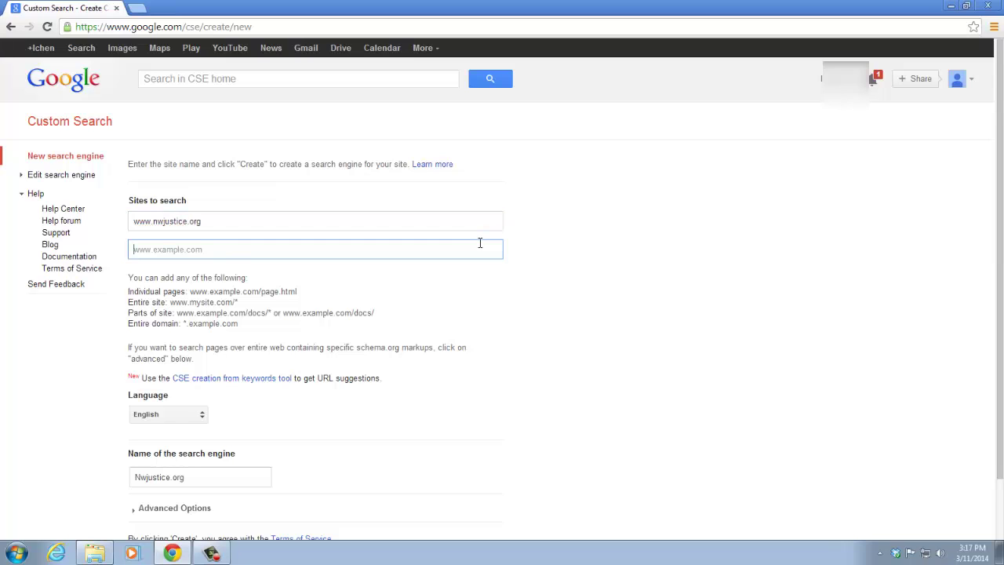
pyautogui.write('www.lsnt')
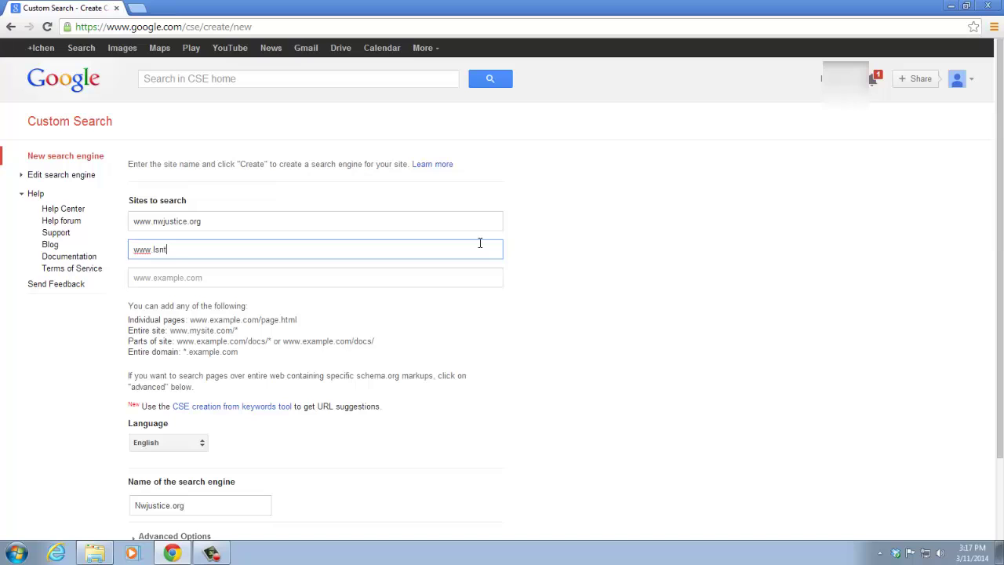
pyautogui.write('ap.org')
pyautogui.scroll(-3, 370, 244)
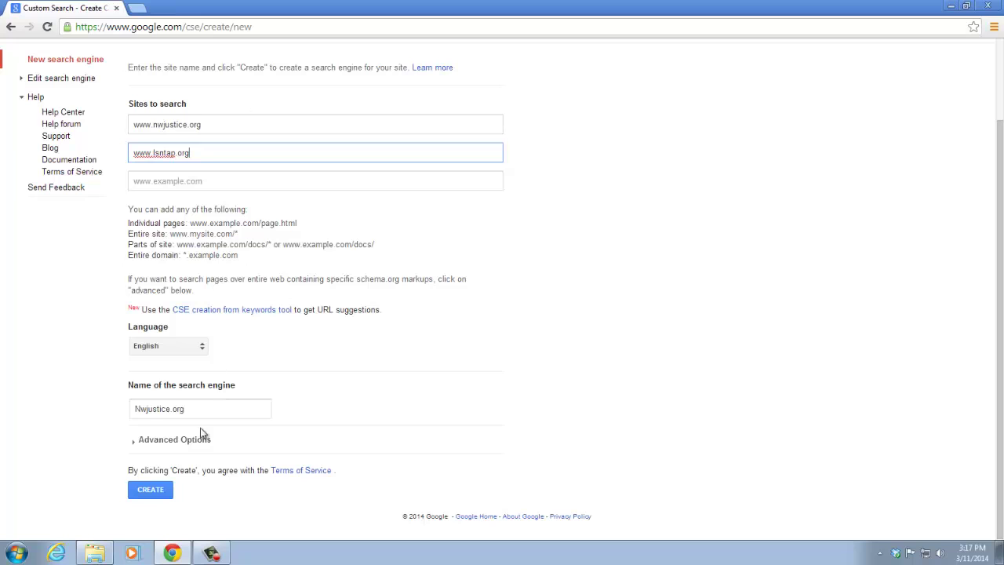
pyautogui.click(166, 493)
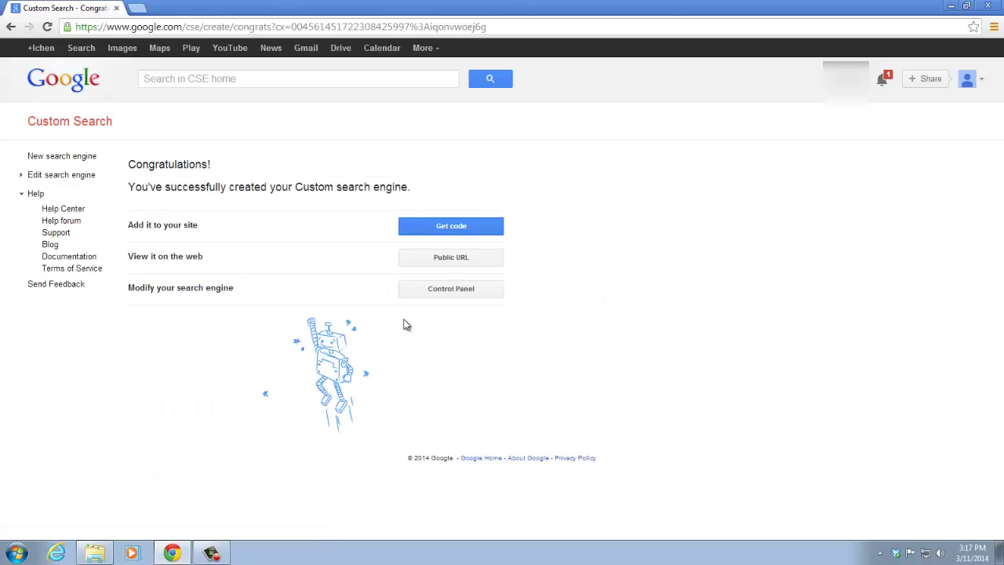
# Step: Run a 'legal' search on the new engine's public search page
pyautogui.click(467, 261)
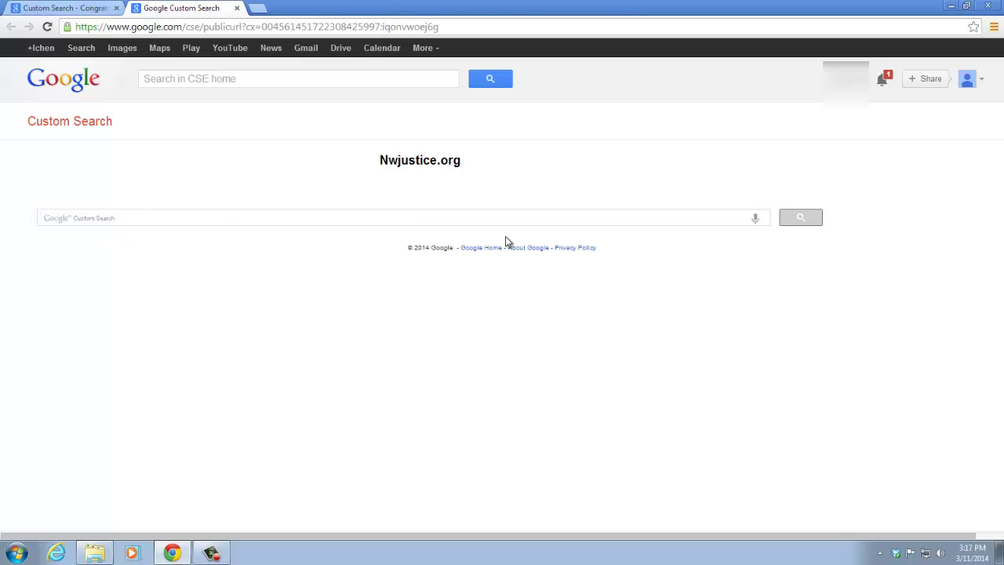
pyautogui.click(67, 217)
pyautogui.write('legal')
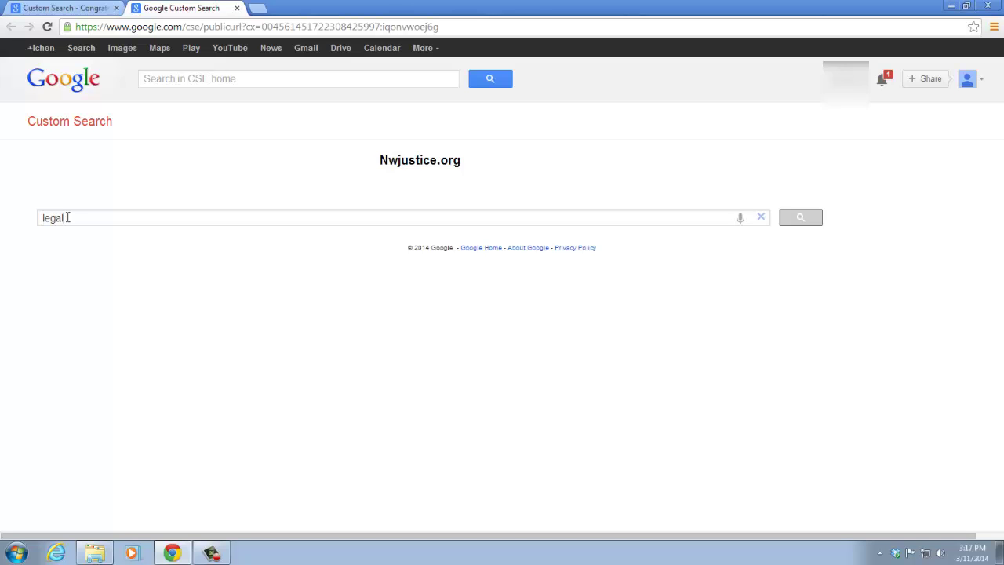
pyautogui.press('Return')
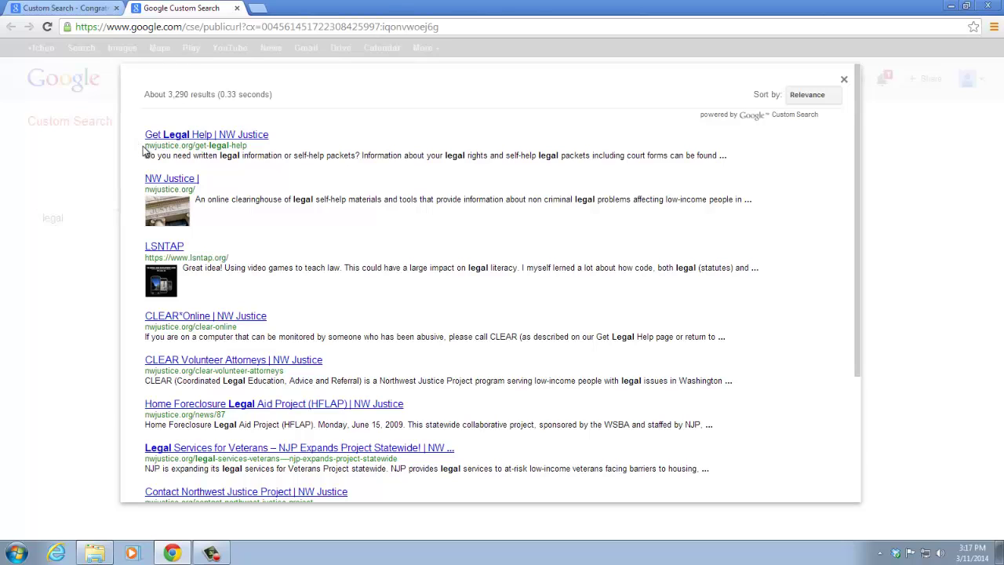
# Step: Check the results include nwjustice.org and lsntap.org, then return to the Congratulations page
pyautogui.moveTo(145, 150); pyautogui.dragTo(265, 145)
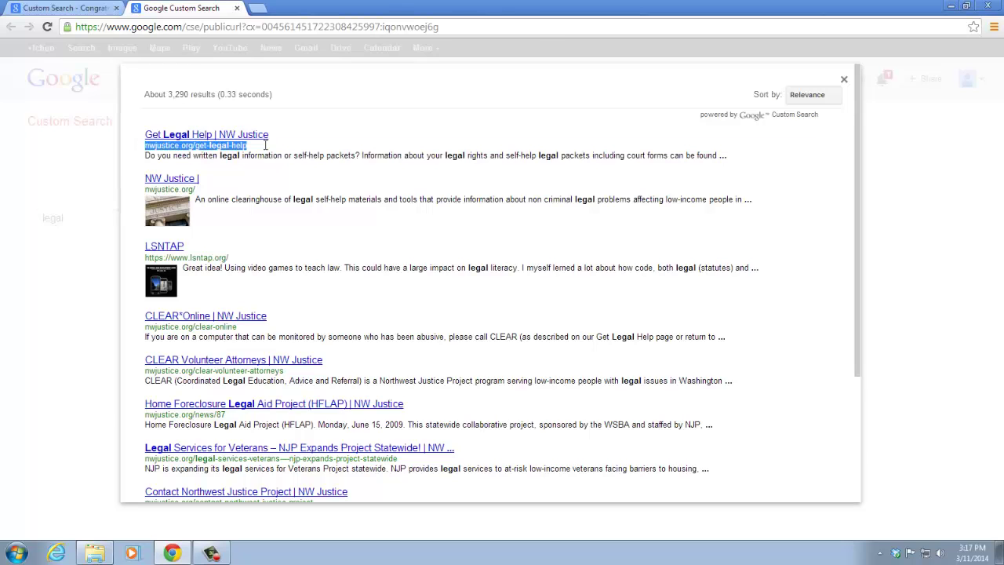
pyautogui.scroll(-1, 272, 259)
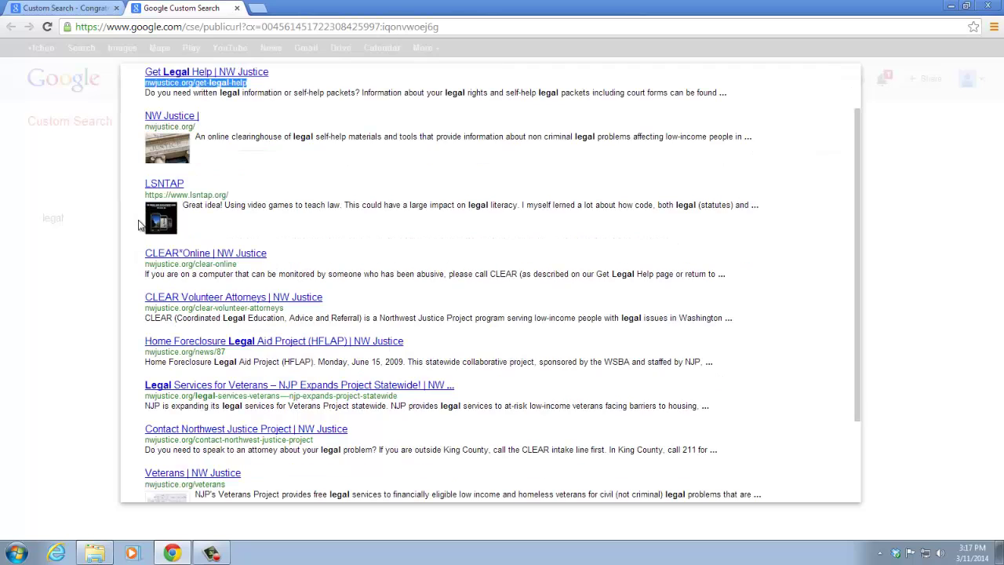
pyautogui.moveTo(145, 196); pyautogui.dragTo(243, 200)
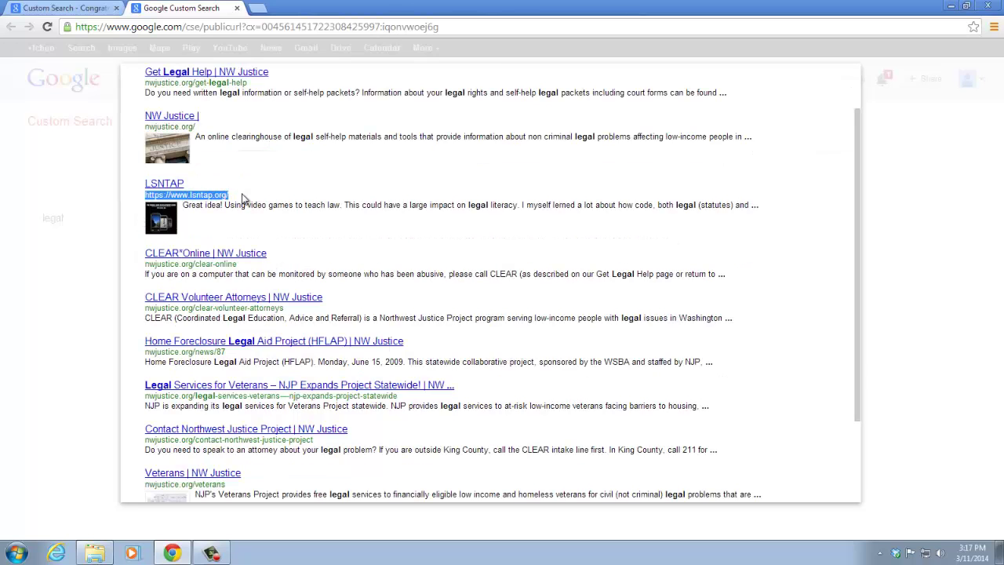
pyautogui.click(243, 200)
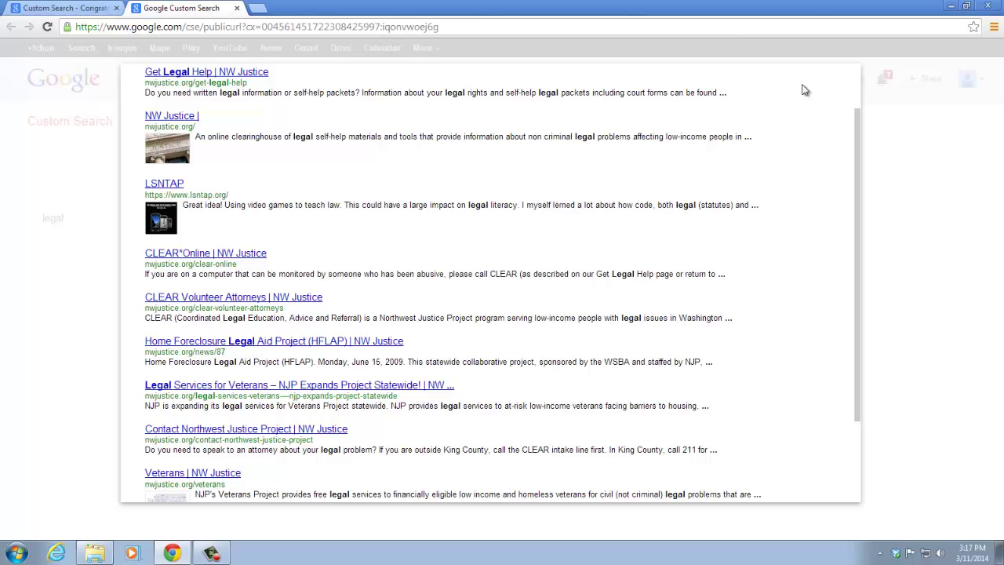
pyautogui.scroll(1, 832, 124)
pyautogui.click(844, 79)
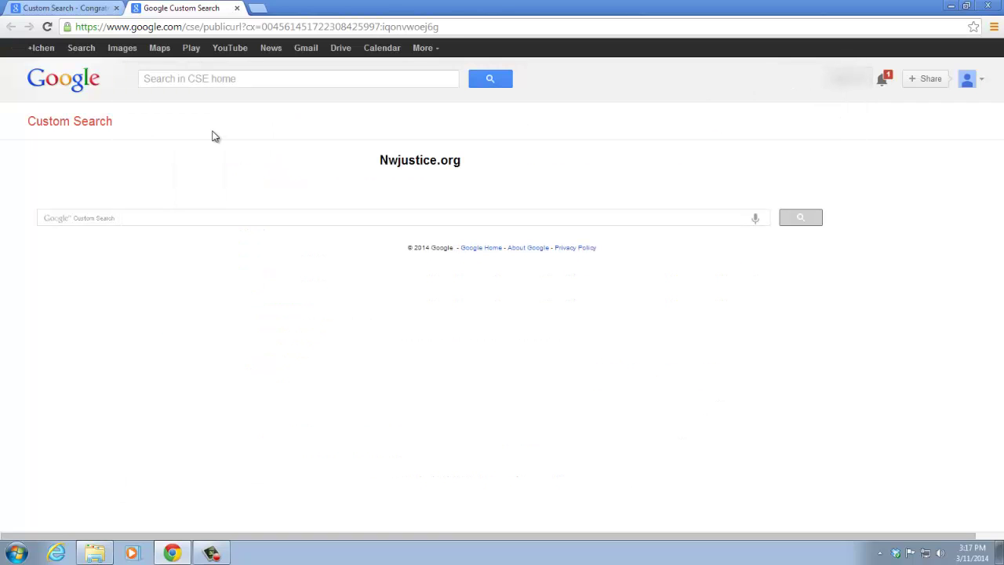
pyautogui.click(95, 11)
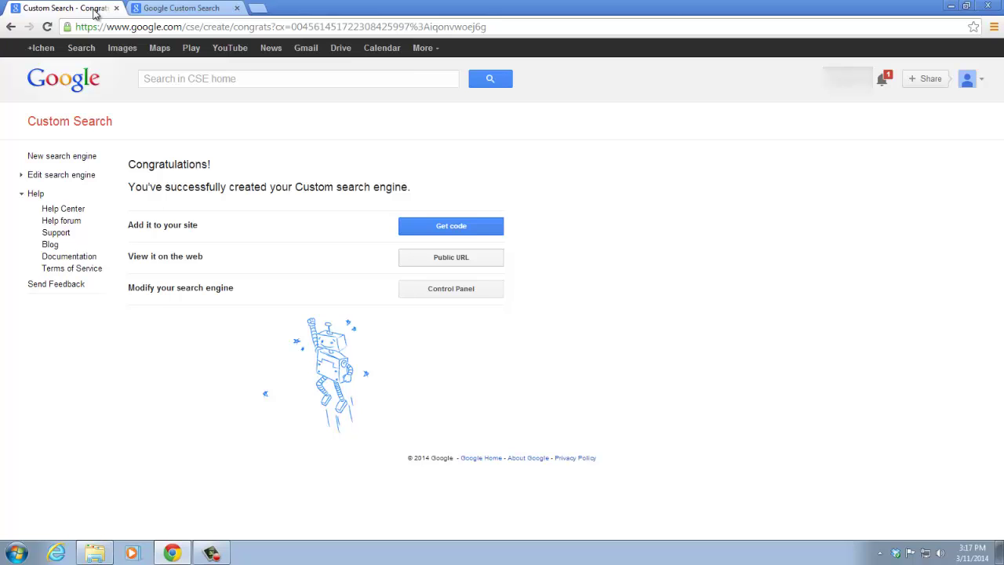
# Step: Open the engine's Get code page and look over its embed script
pyautogui.click(480, 230)
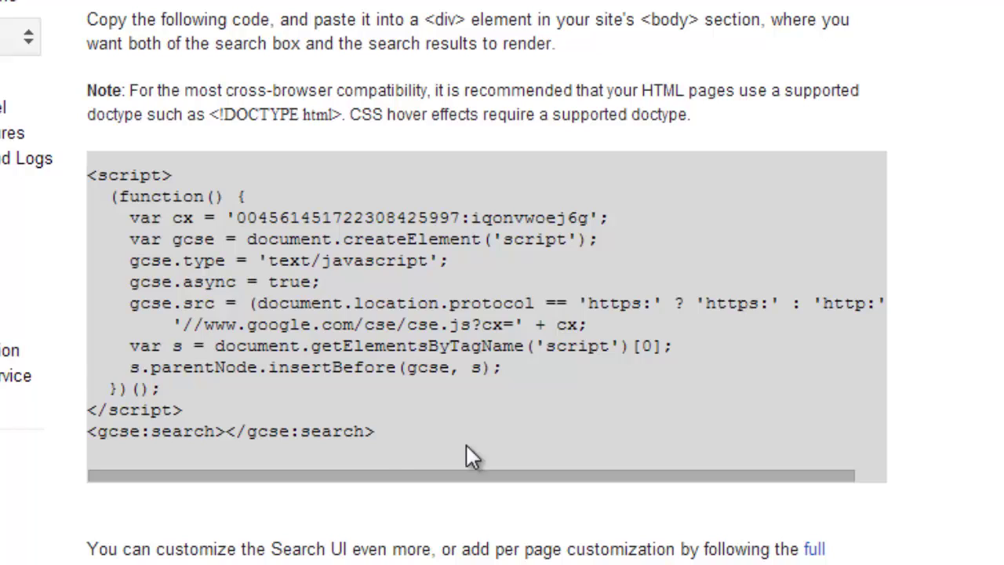
pyautogui.moveTo(392, 437); pyautogui.dragTo(81, 170)
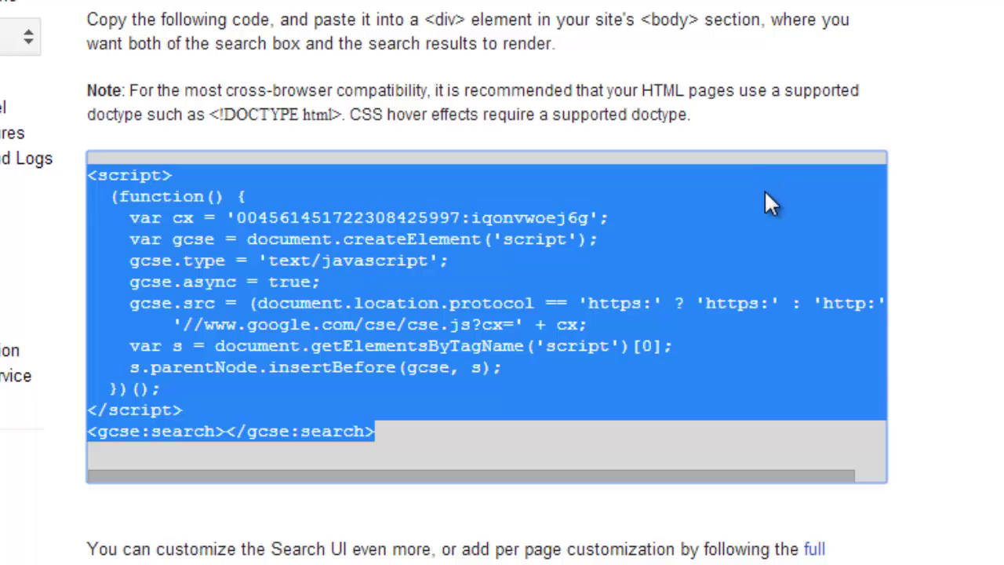
pyautogui.click(861, 197)
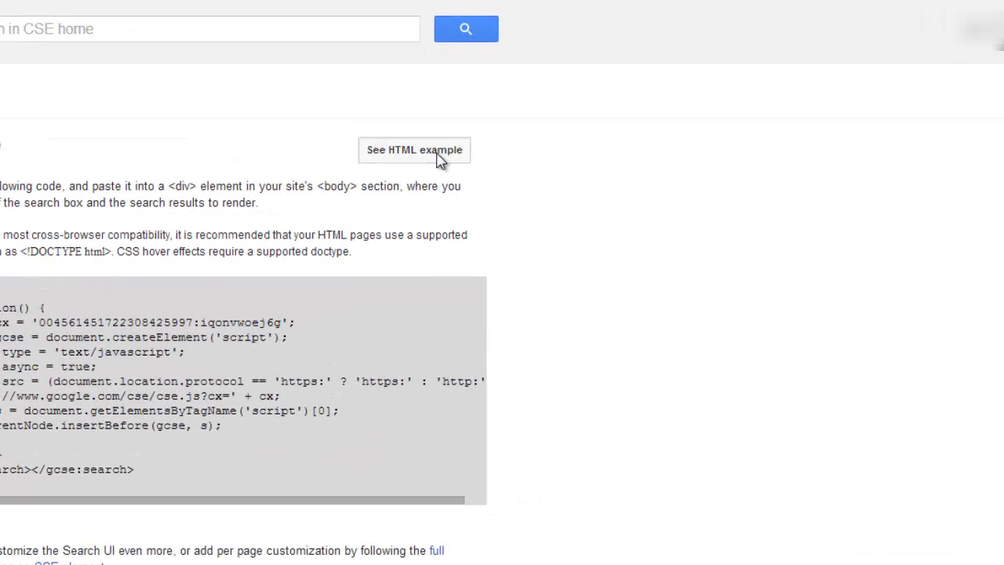
# Step: Copy the whole HTML example template, from <html> to </html>
pyautogui.click(440, 159)
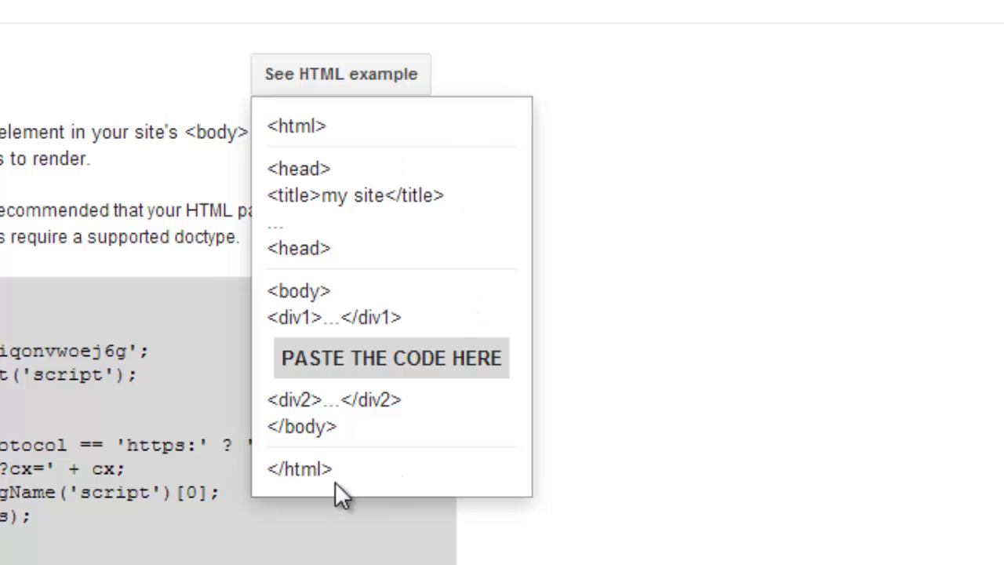
pyautogui.moveTo(338, 471); pyautogui.dragTo(287, 126)
pyautogui.rightClick(311, 143)
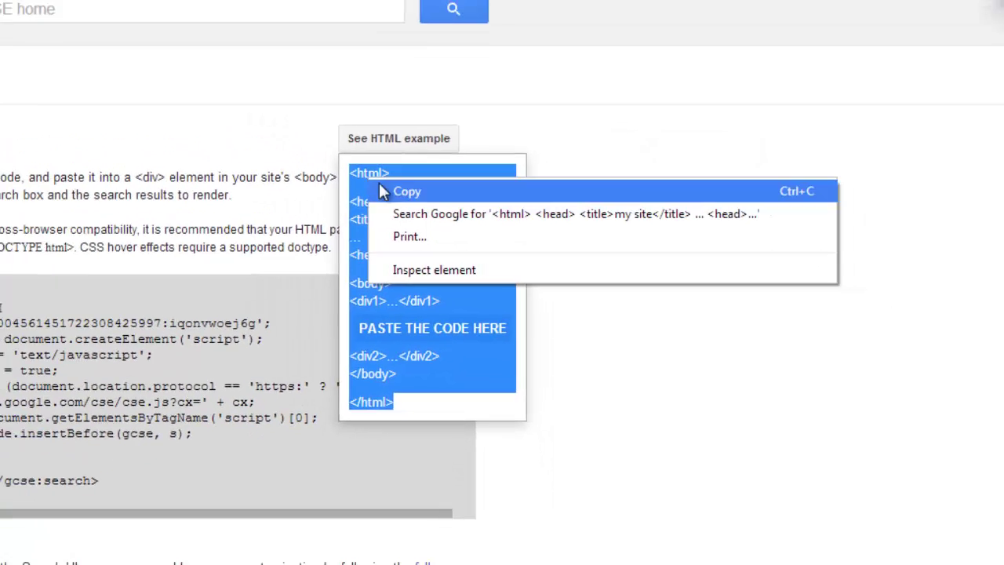
pyautogui.click(385, 193)
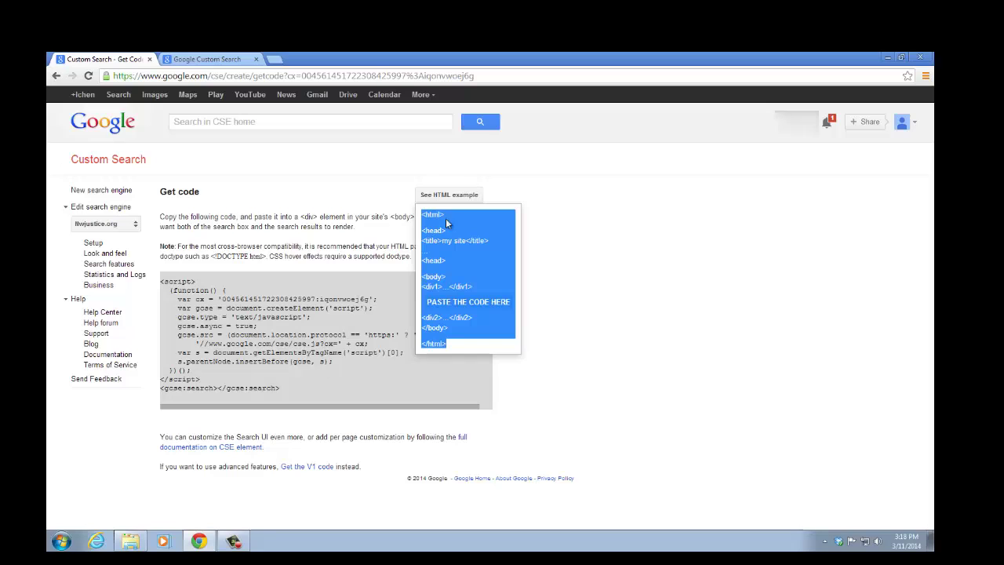
# Step: Paste the HTML example template into a new Notepad document
pyautogui.click(885, 59)
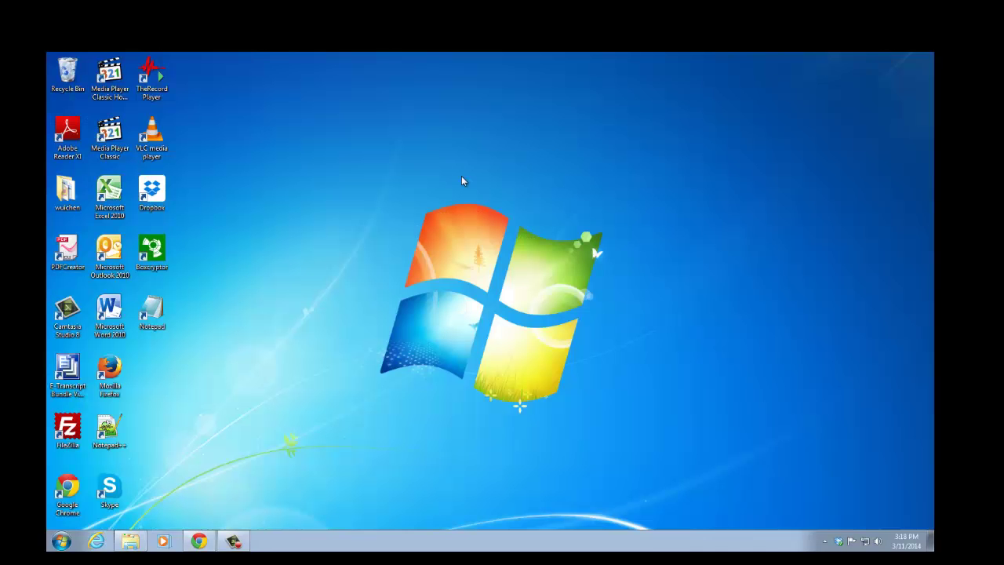
pyautogui.doubleClick(152, 311)
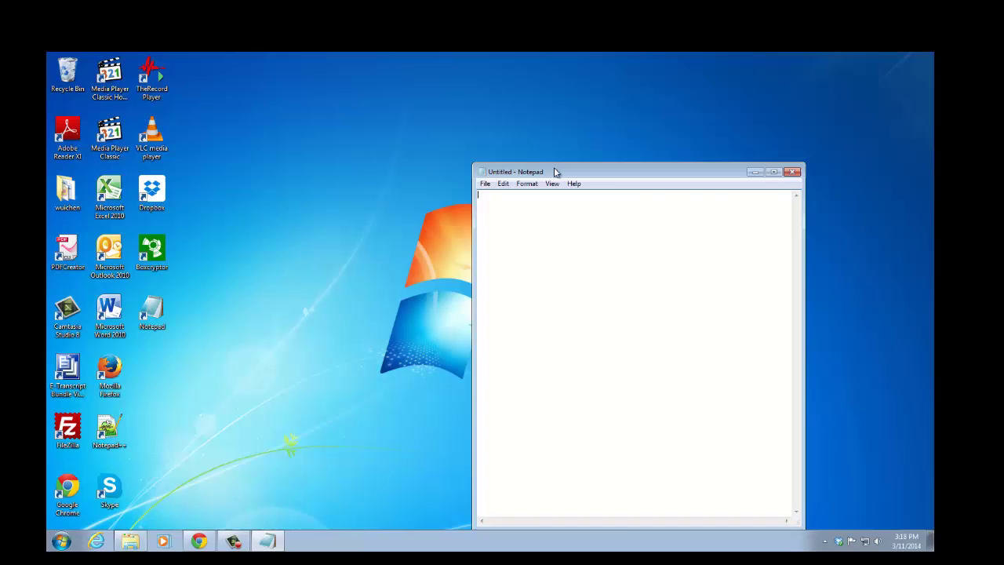
pyautogui.moveTo(554, 171); pyautogui.dragTo(475, 125)
pyautogui.rightClick(498, 171)
pyautogui.click(535, 216)
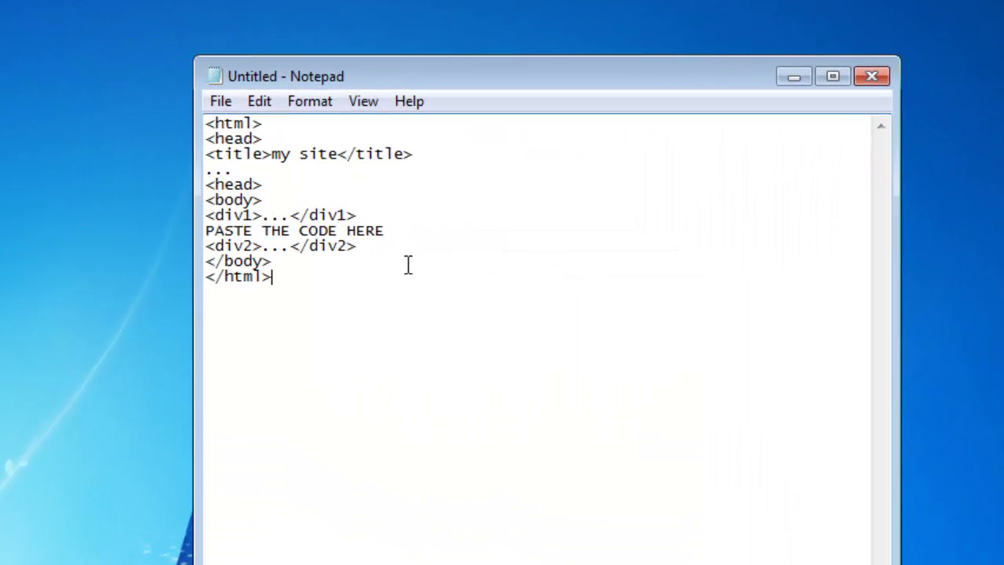
# Step: Delete the placeholder and div2 lines and rename div1 to a plain div with an empty line inside
pyautogui.moveTo(358, 247); pyautogui.dragTo(133, 245)
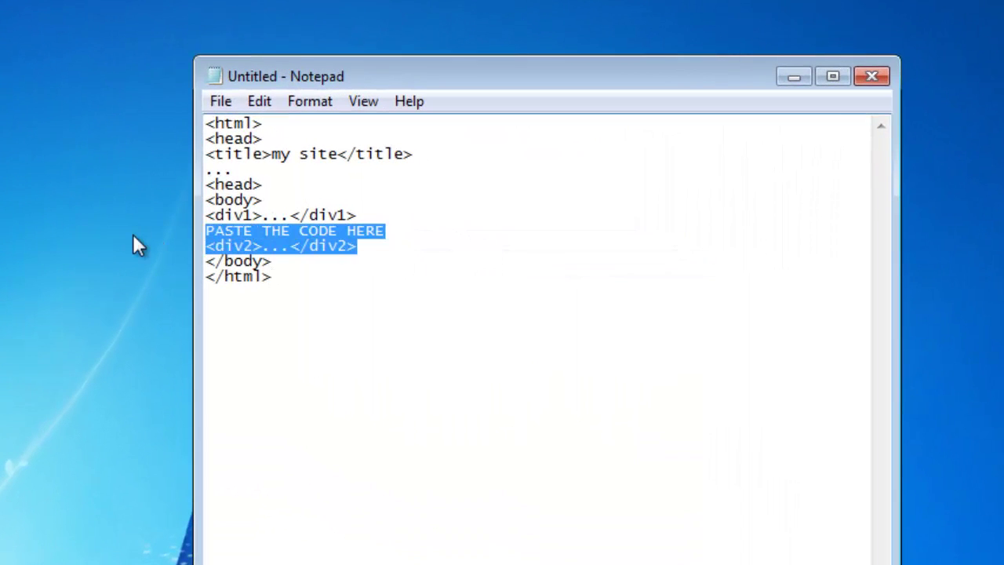
pyautogui.press('Delete')
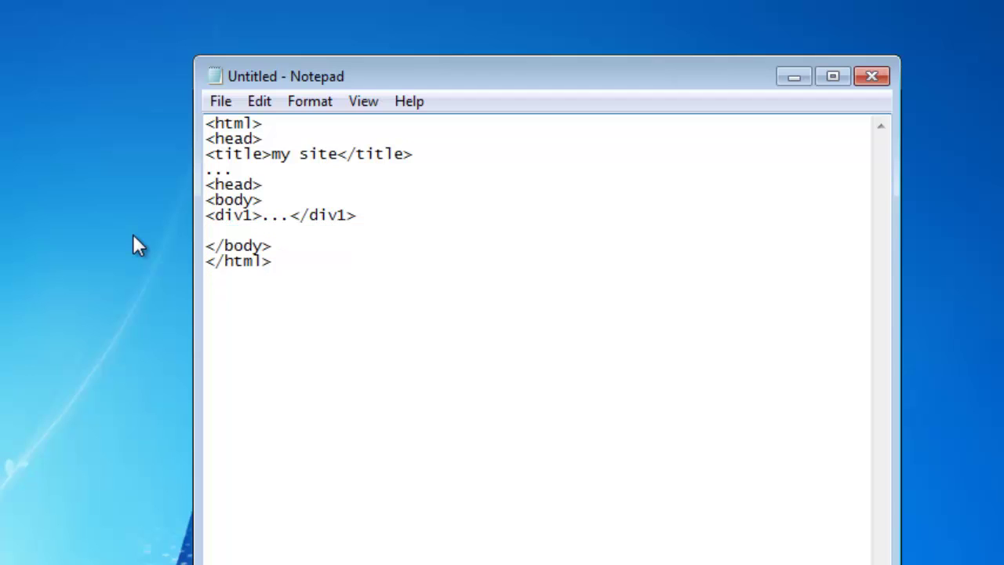
pyautogui.click(253, 215)
pyautogui.press('BackSpace')
pyautogui.click(340, 216)
pyautogui.press('BackSpace')
pyautogui.click(281, 217)
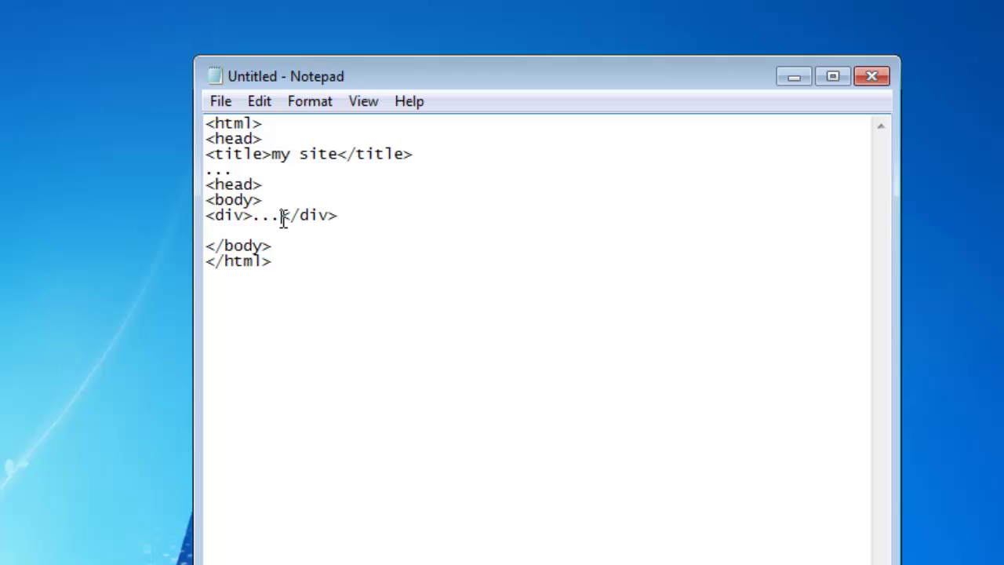
pyautogui.press('Return')
pyautogui.press('Return')
pyautogui.press('Return')
pyautogui.click(244, 231)
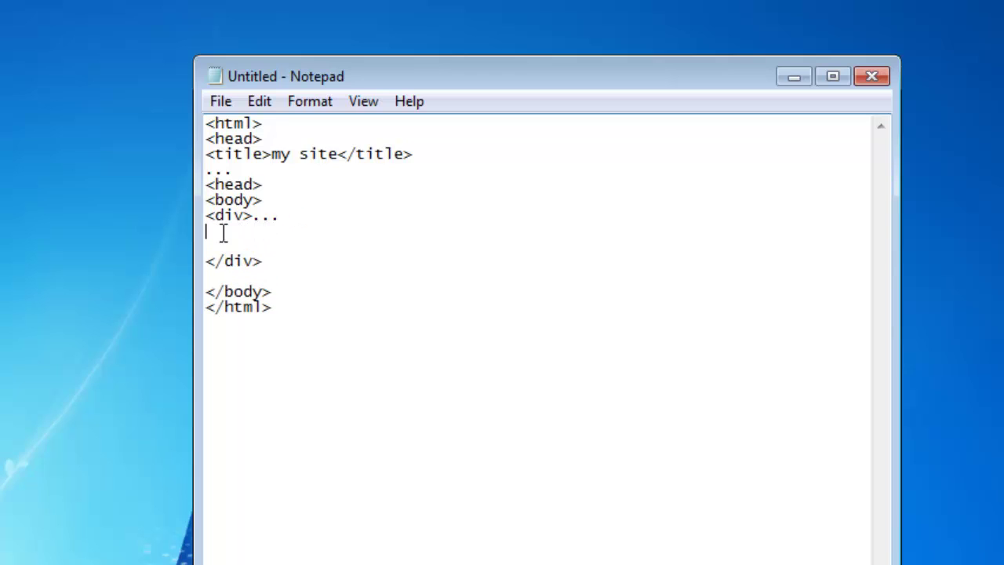
pyautogui.moveTo(208, 215); pyautogui.dragTo(306, 261)
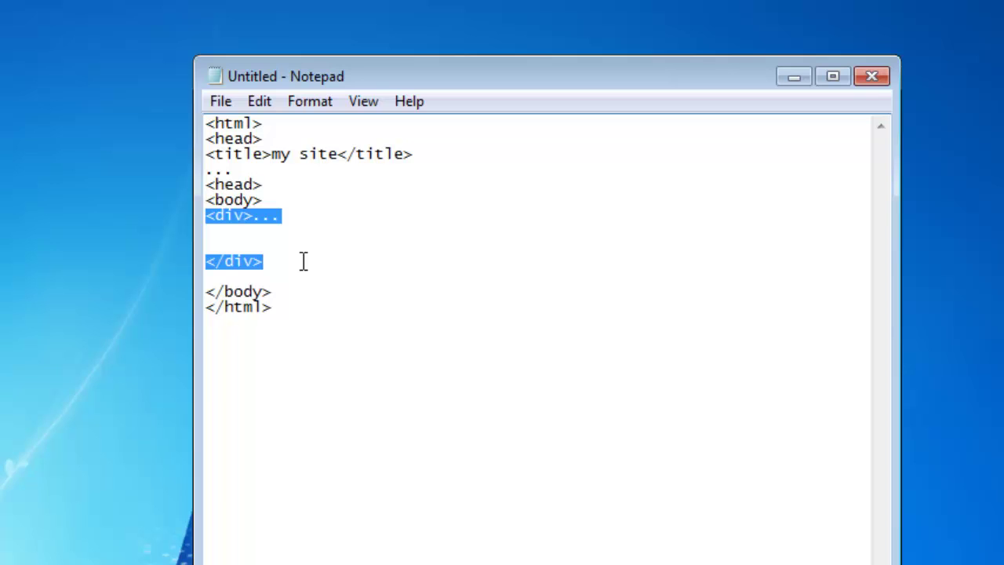
# Step: Copy the search engine embed script from the Get code page
pyautogui.hotkey('alt', 'Tab')
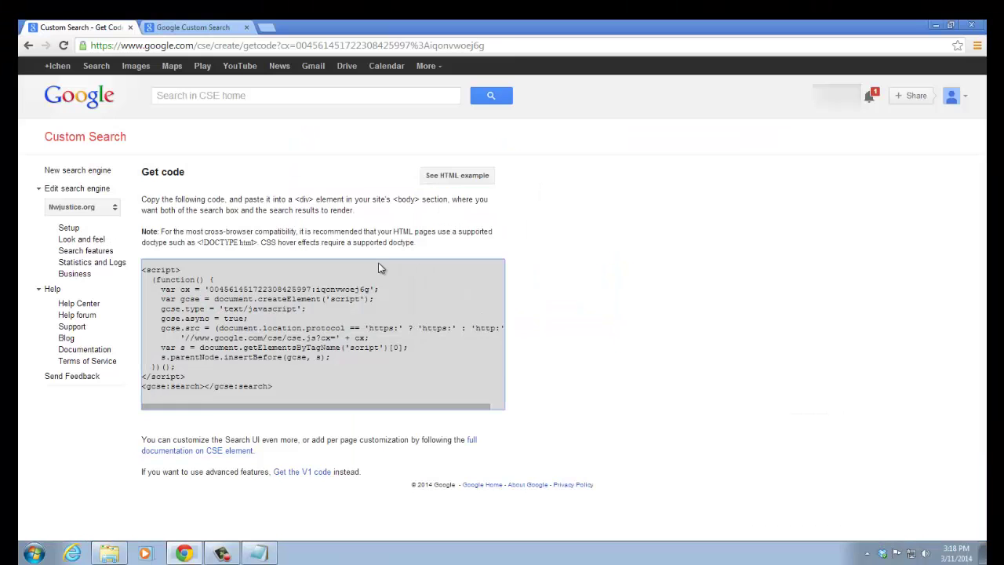
pyautogui.click(148, 269)
pyautogui.rightClick(428, 284)
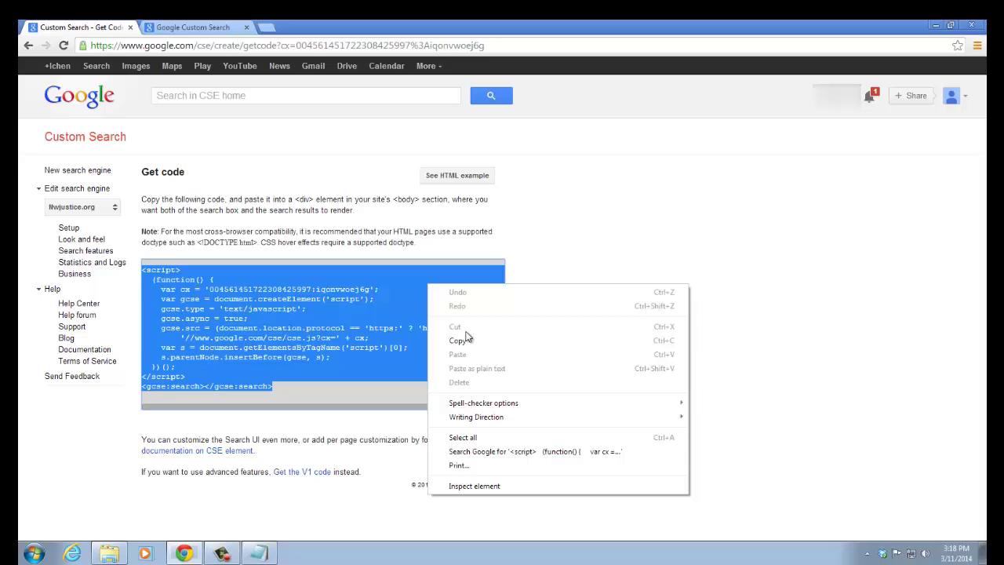
pyautogui.click(469, 338)
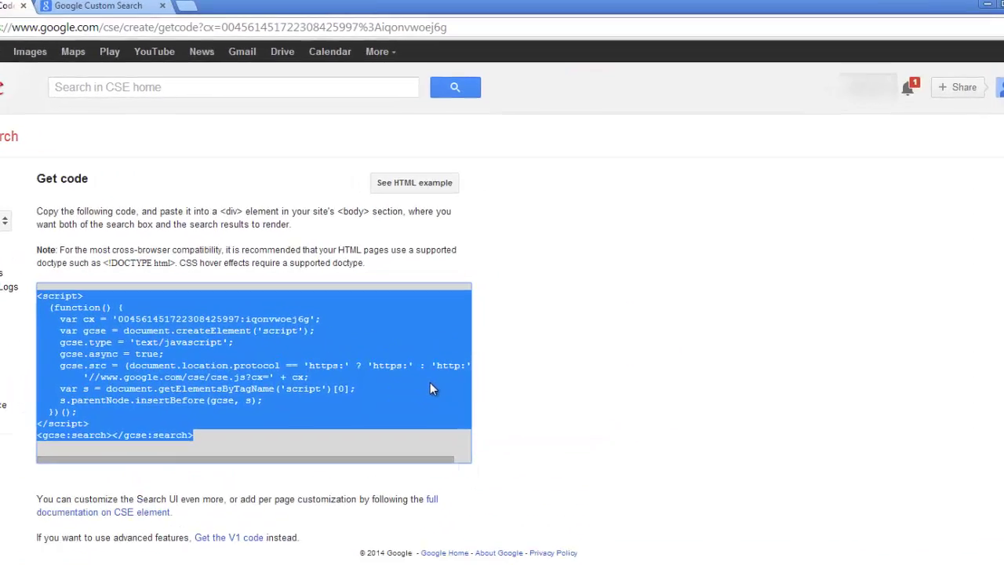
# Step: Paste the embed script inside the div, removing the placeholder dots
pyautogui.hotkey('alt', 'Tab')
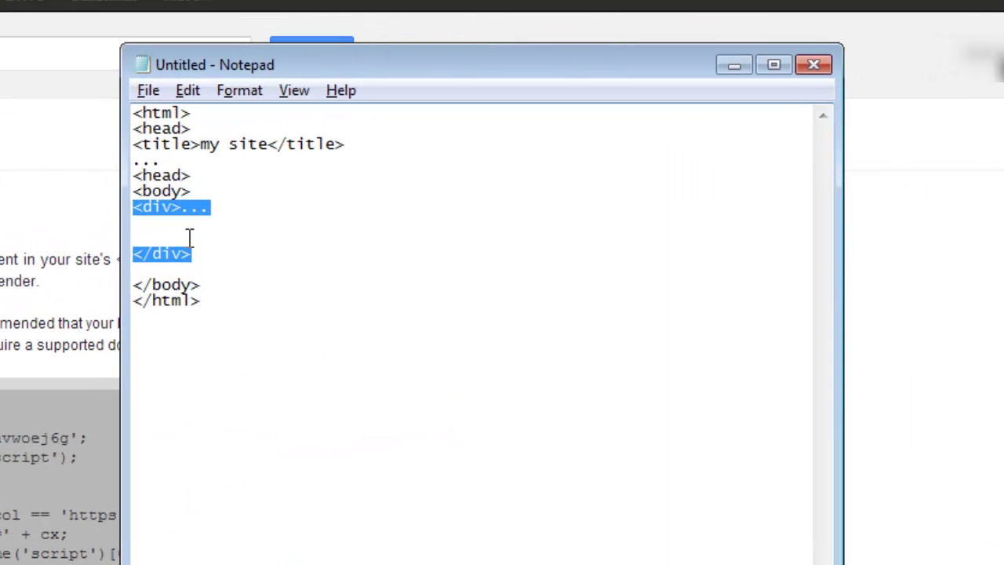
pyautogui.click(183, 210)
pyautogui.moveTo(183, 211); pyautogui.dragTo(223, 211)
pyautogui.press('BackSpace')
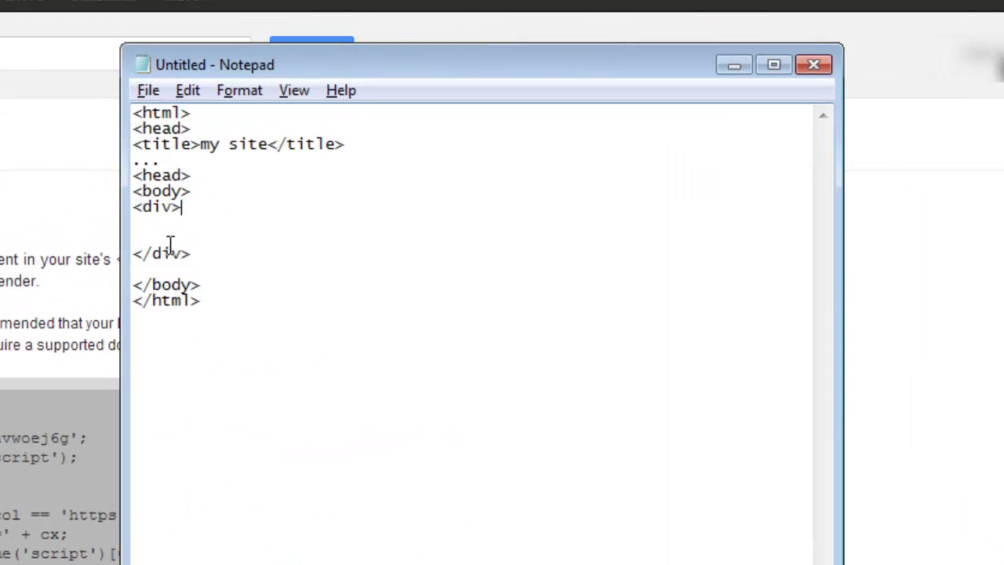
pyautogui.click(159, 228)
pyautogui.rightClick(159, 226)
pyautogui.click(234, 331)
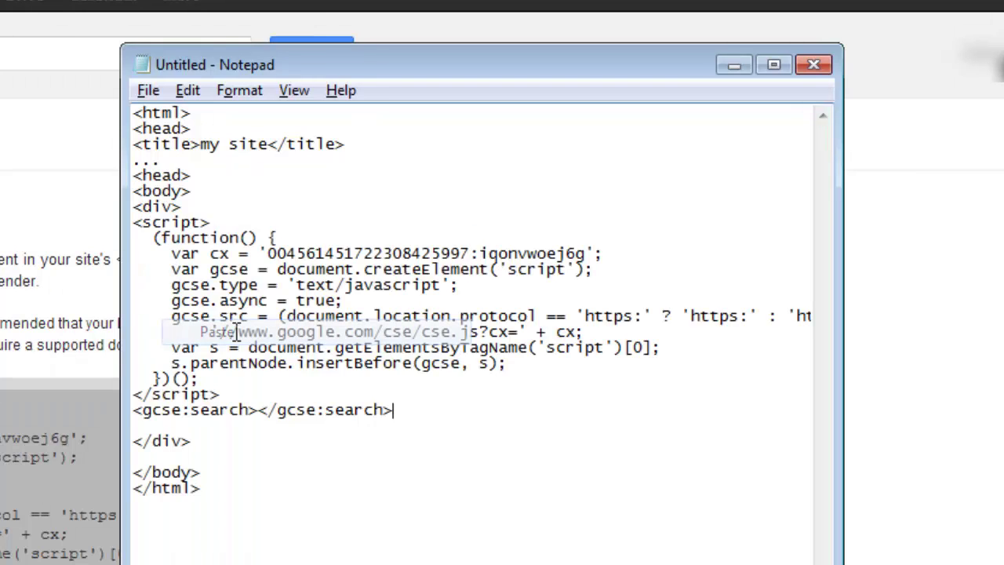
# Step: Save the document to the Desktop as test.html
pyautogui.click(148, 90)
pyautogui.click(171, 188)
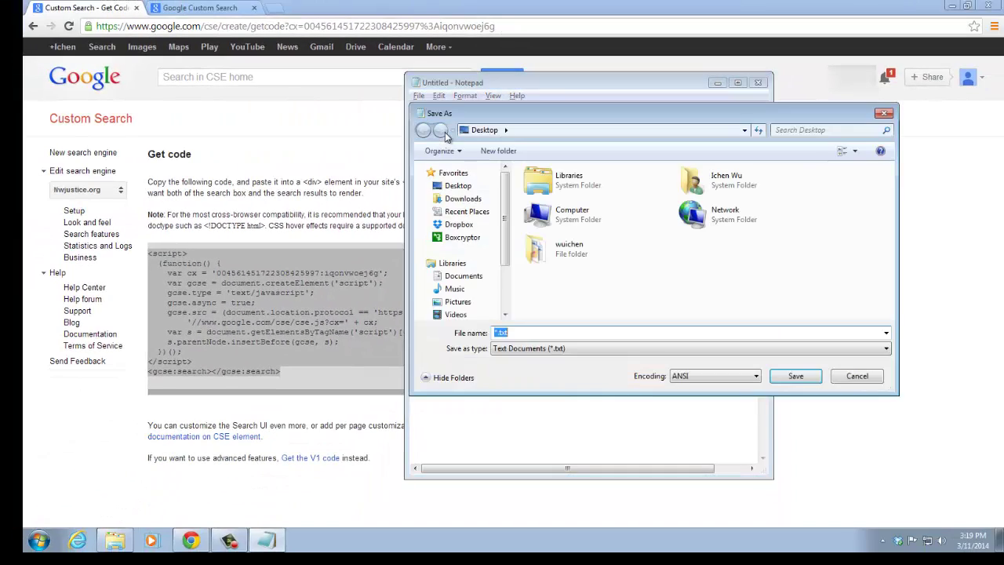
pyautogui.write('test.html')
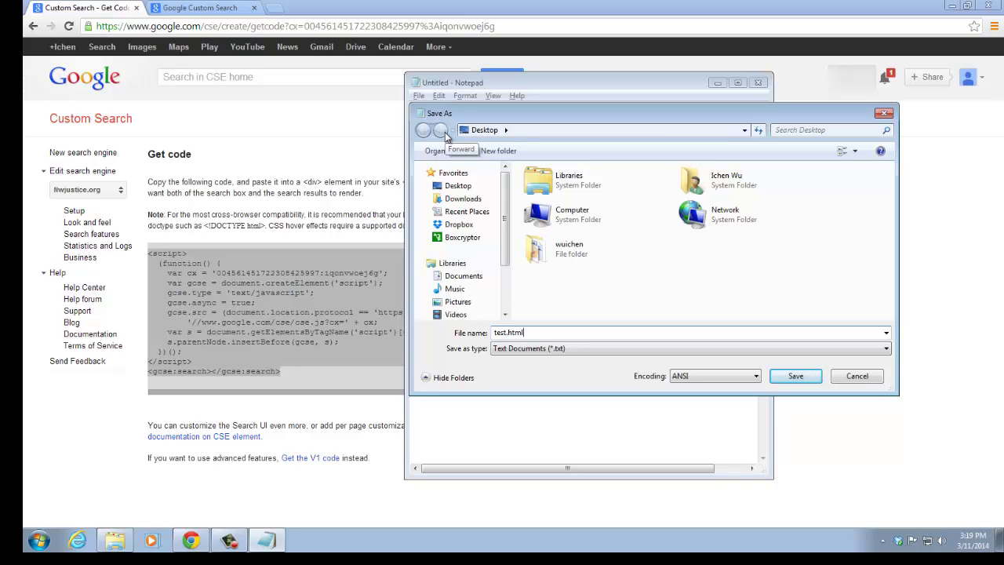
pyautogui.press('Return')
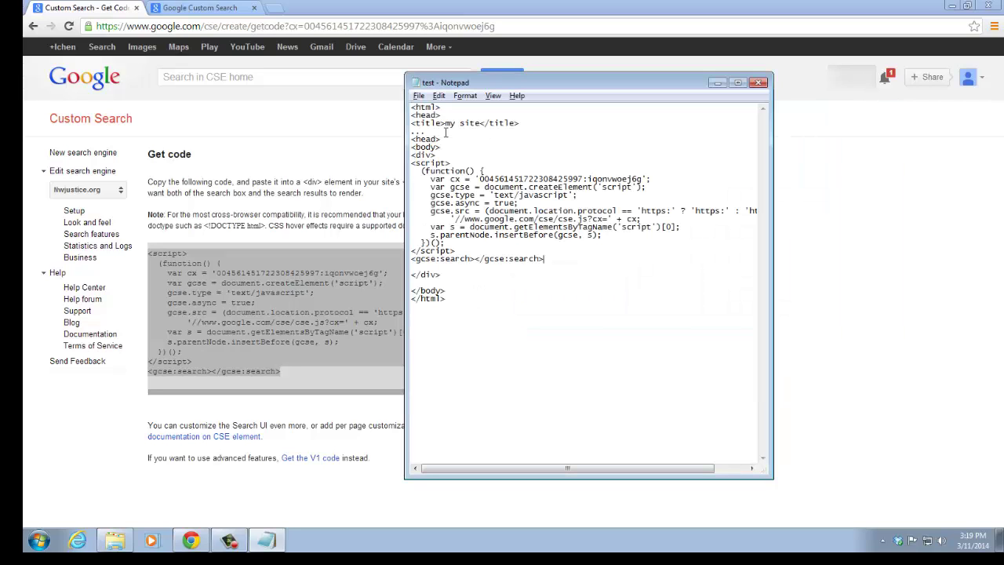
pyautogui.click(952, 6)
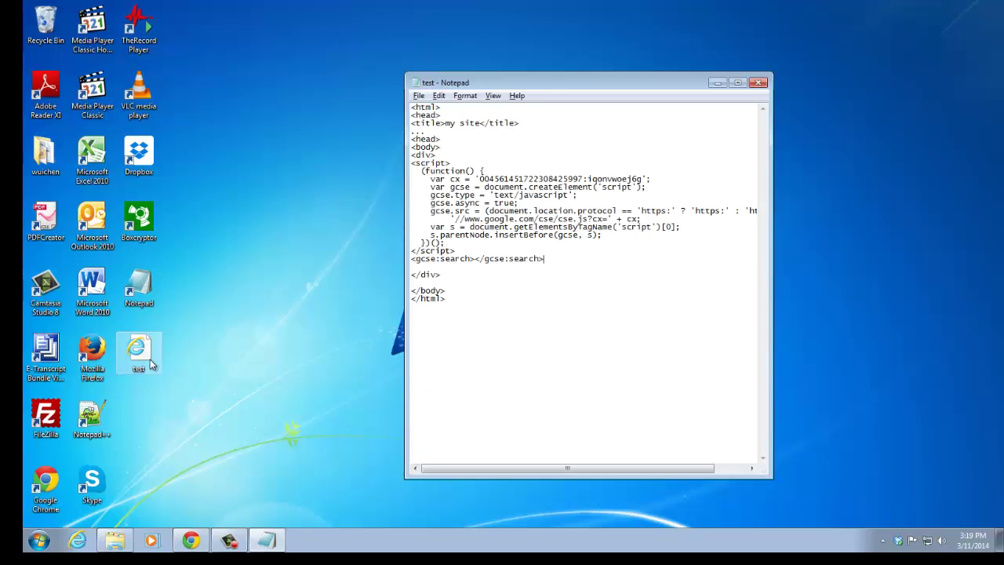
# Step: Close Notepad and open test.html from the desktop in Google Chrome
pyautogui.click(759, 83)
pyautogui.rightClick(138, 349)
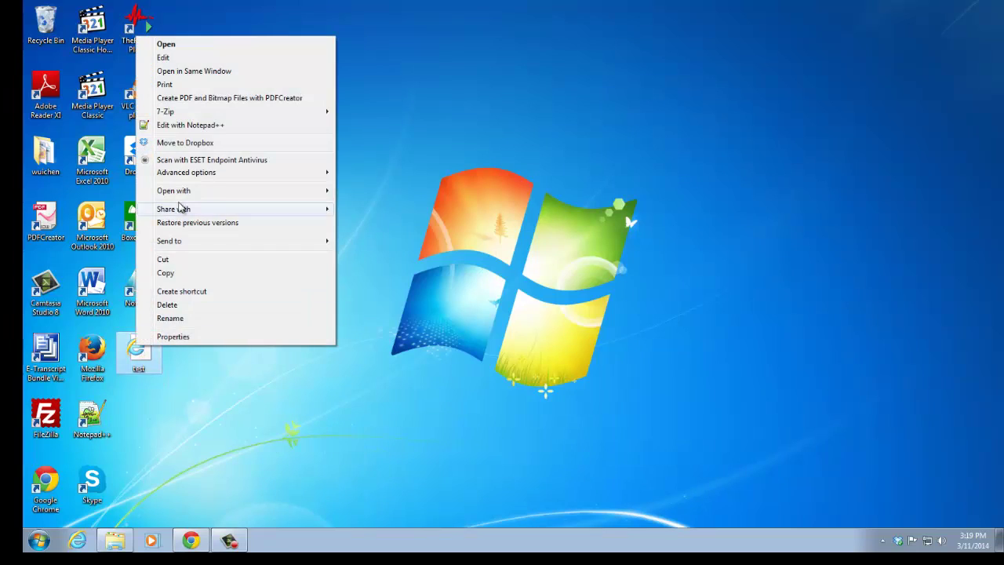
pyautogui.moveTo(197, 194)
pyautogui.click(347, 204)
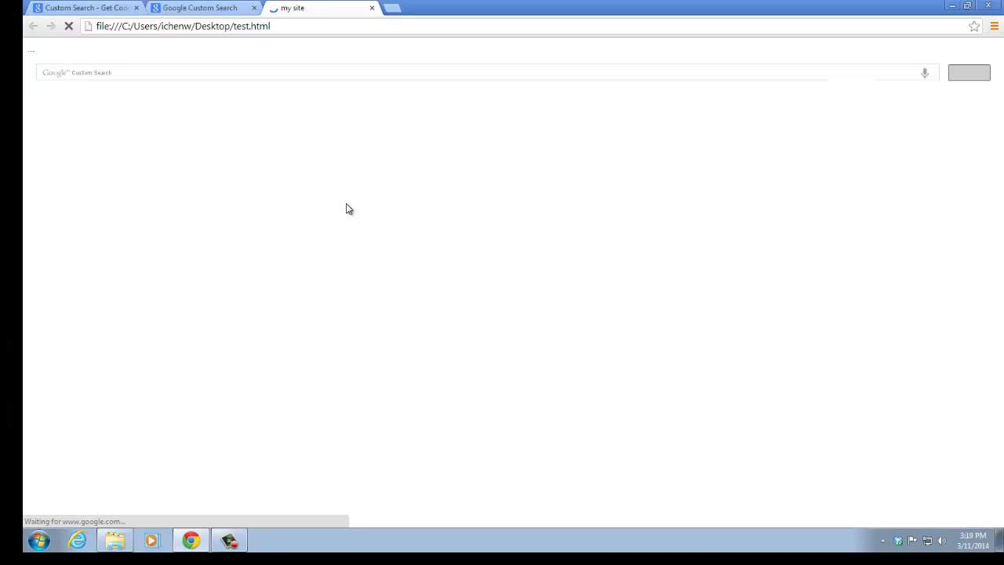
# Step: Search 'mobile' in the embedded box and page through the roughly 822 results
pyautogui.click(279, 75)
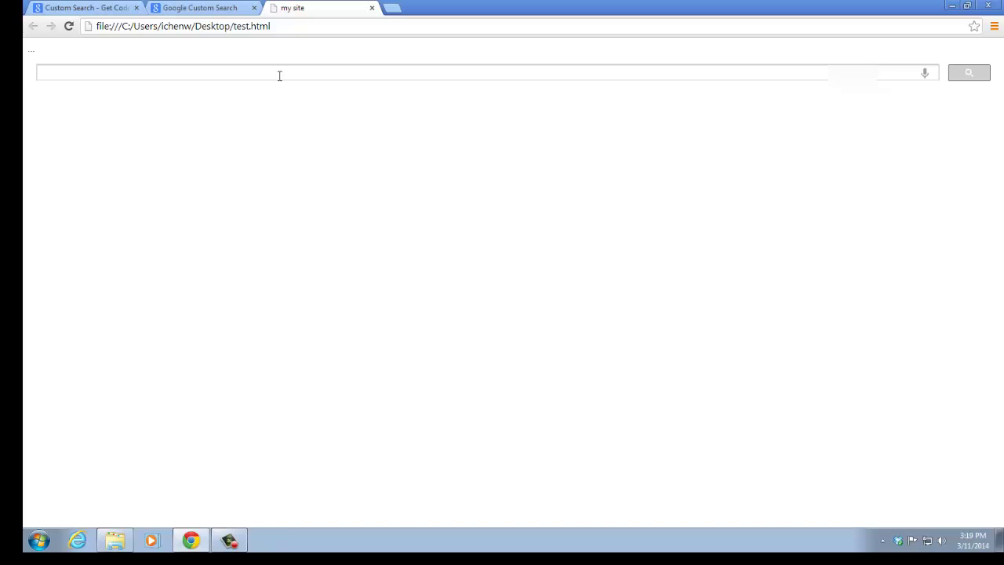
pyautogui.write('mobile')
pyautogui.press('Return')
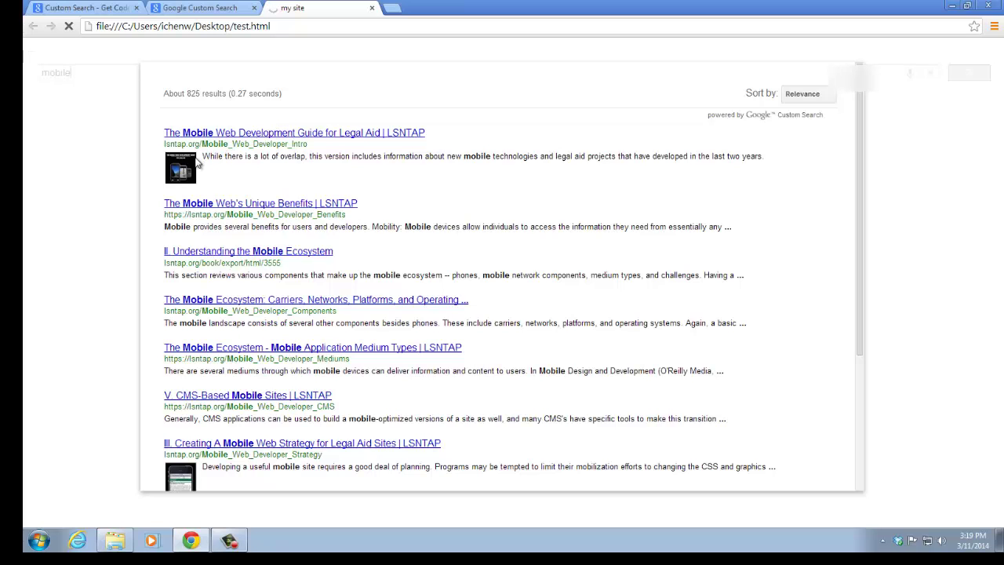
pyautogui.moveTo(166, 143); pyautogui.dragTo(293, 145)
pyautogui.scroll(-3, 352, 235)
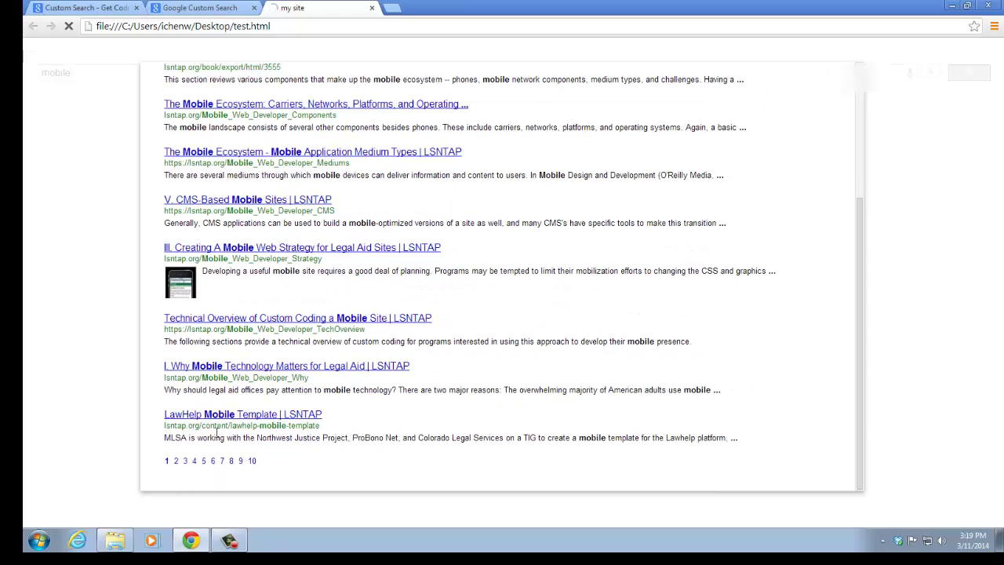
pyautogui.click(212, 461)
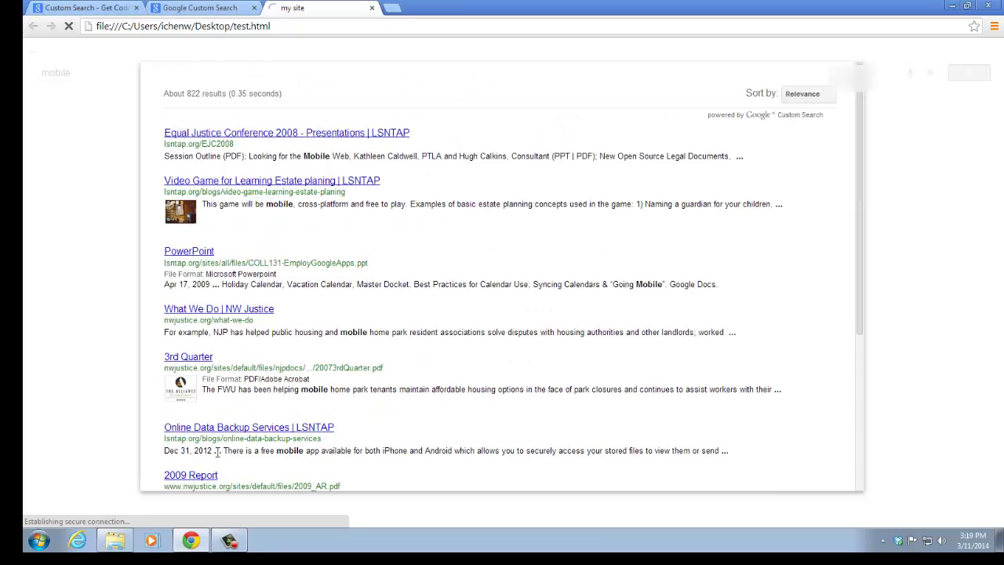
pyautogui.scroll(-3, 226, 314)
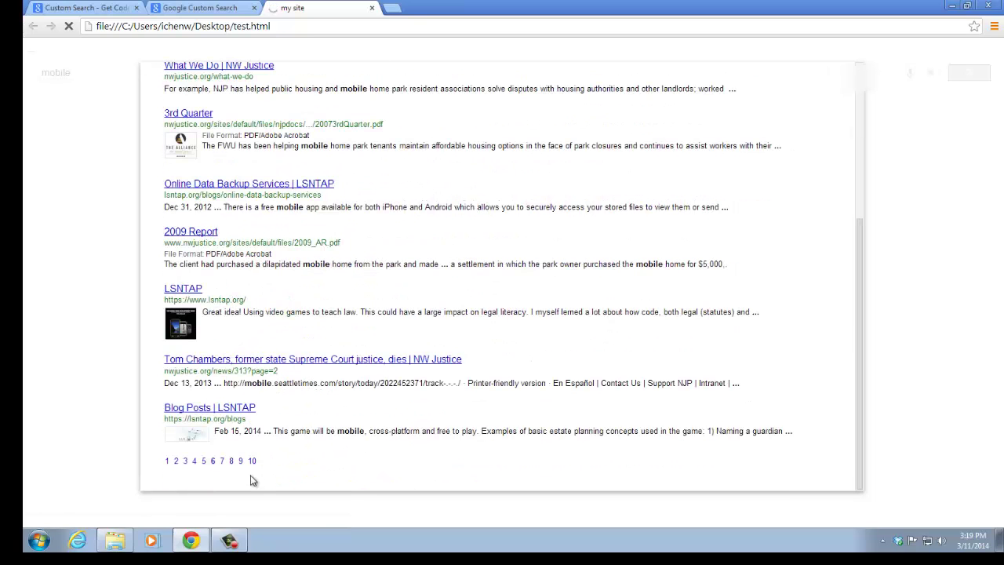
pyautogui.moveTo(162, 379); pyautogui.dragTo(286, 378)
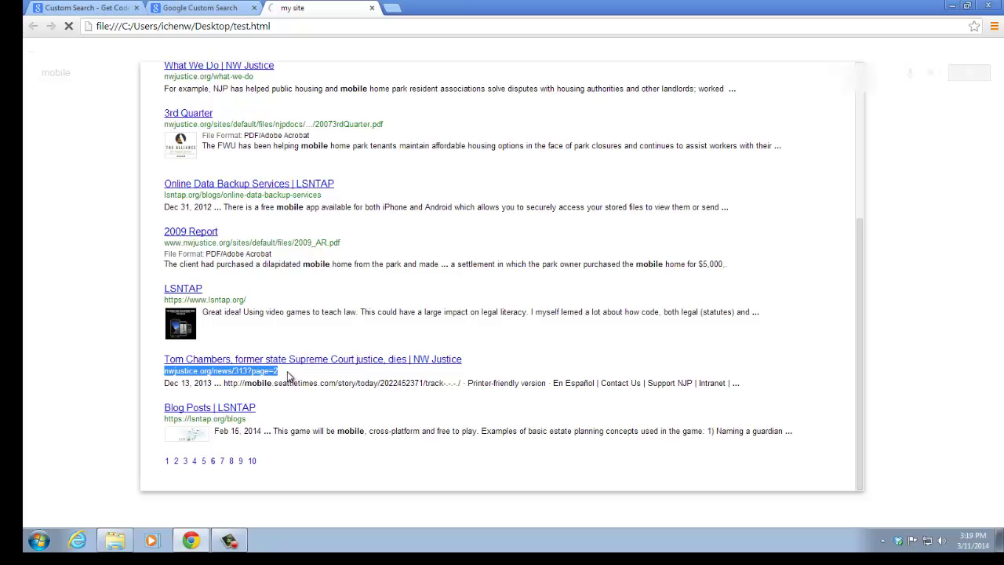
pyautogui.scroll(3, 823, 190)
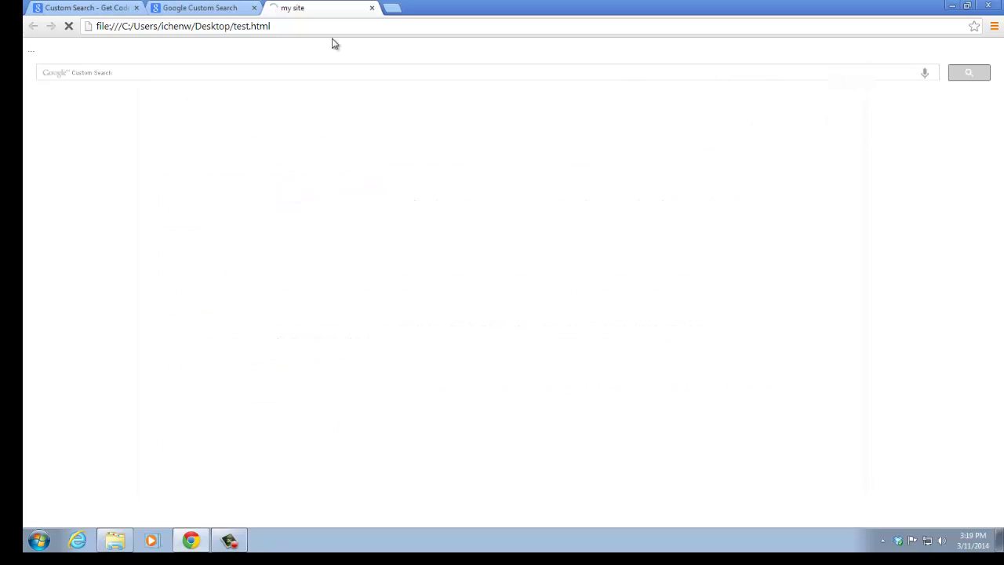
# Step: Close the test.html tab and return to the Get code page
pyautogui.click(372, 8)
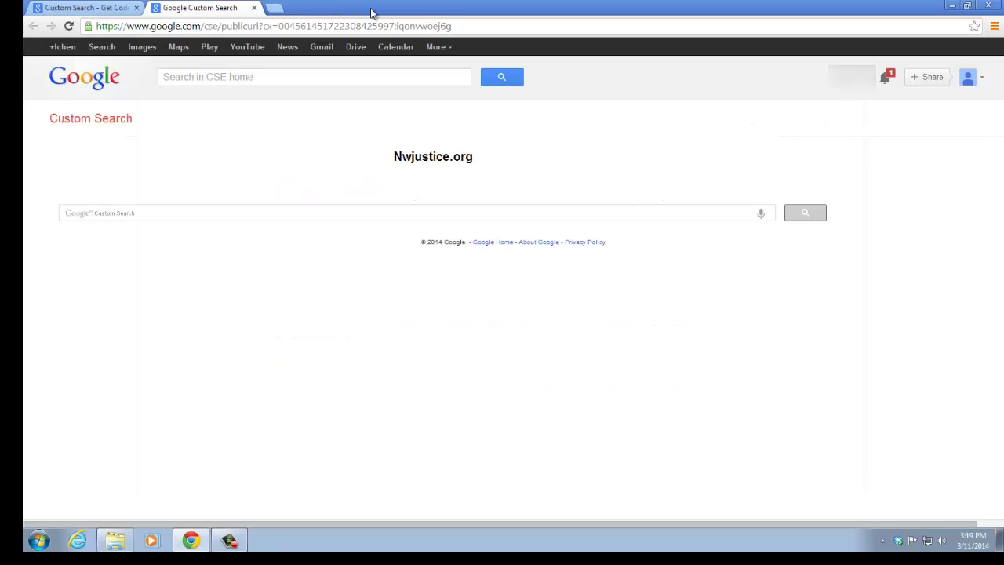
pyautogui.click(102, 6)
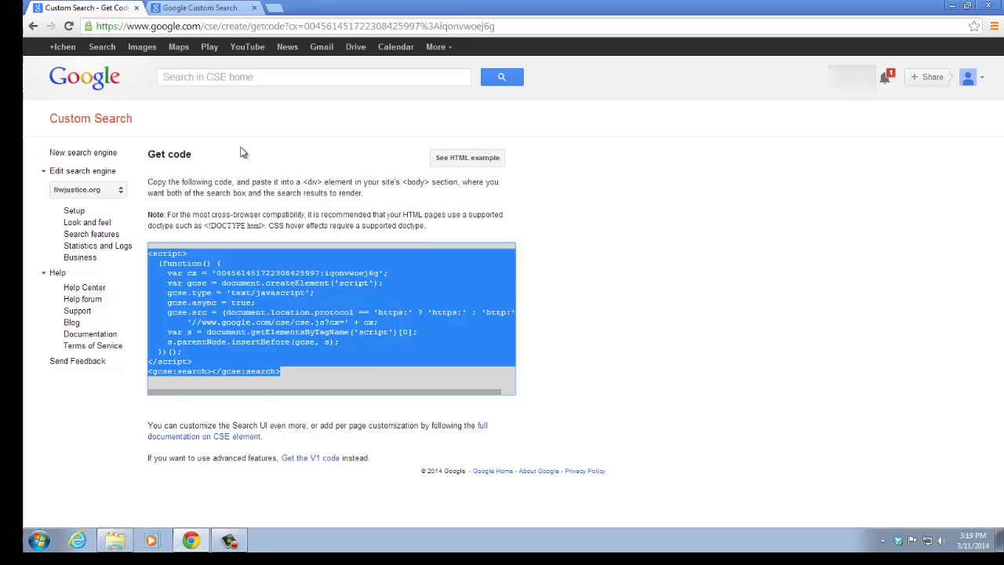
pyautogui.click(254, 171)
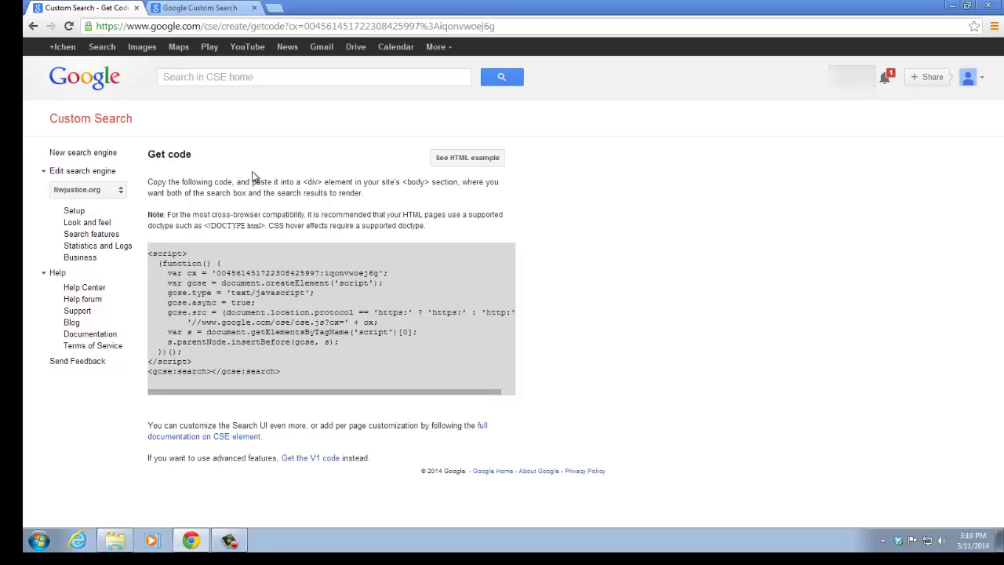
# Step: Compare the Look and feel layouts, then choose and save Two column
pyautogui.click(108, 225)
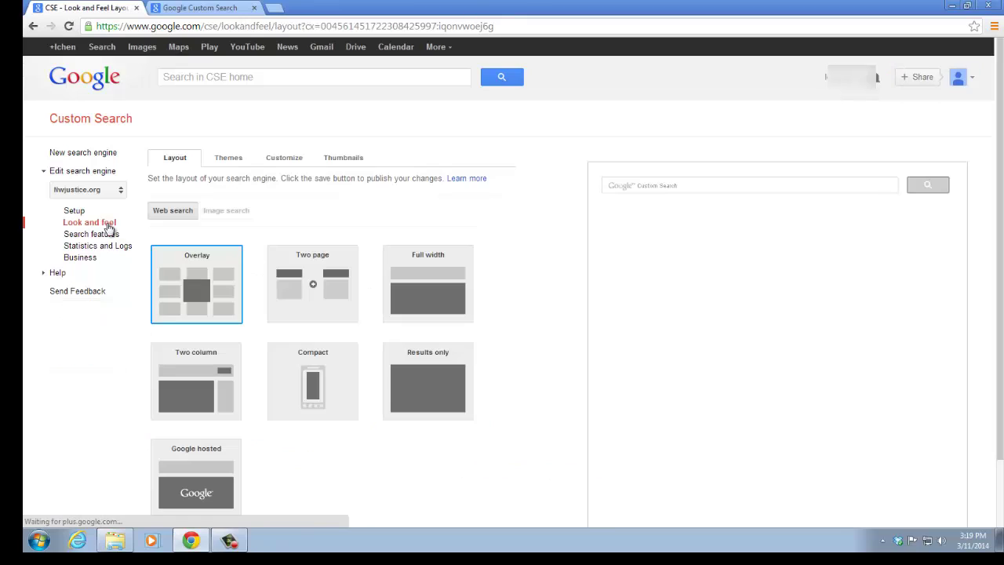
pyautogui.click(298, 276)
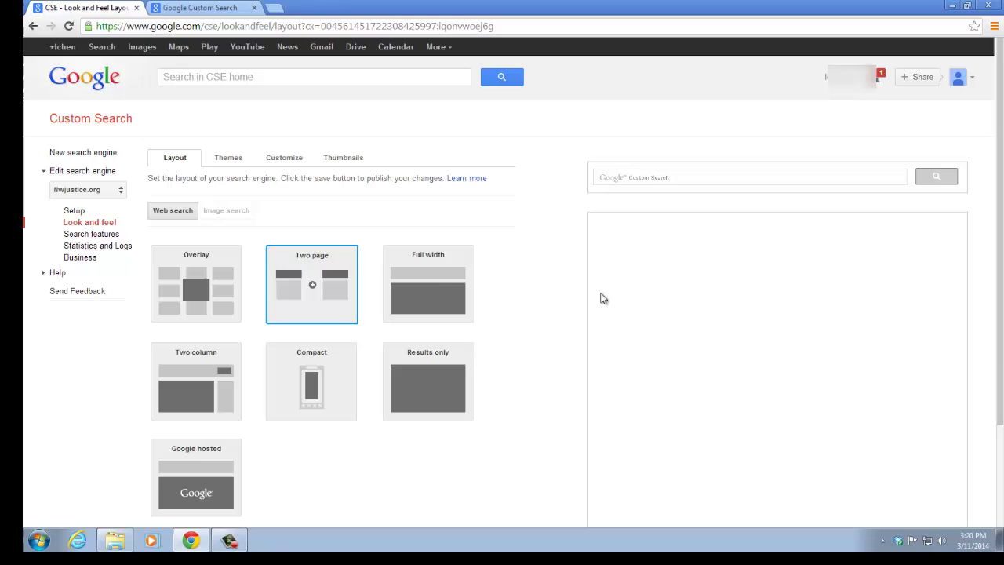
pyautogui.click(442, 286)
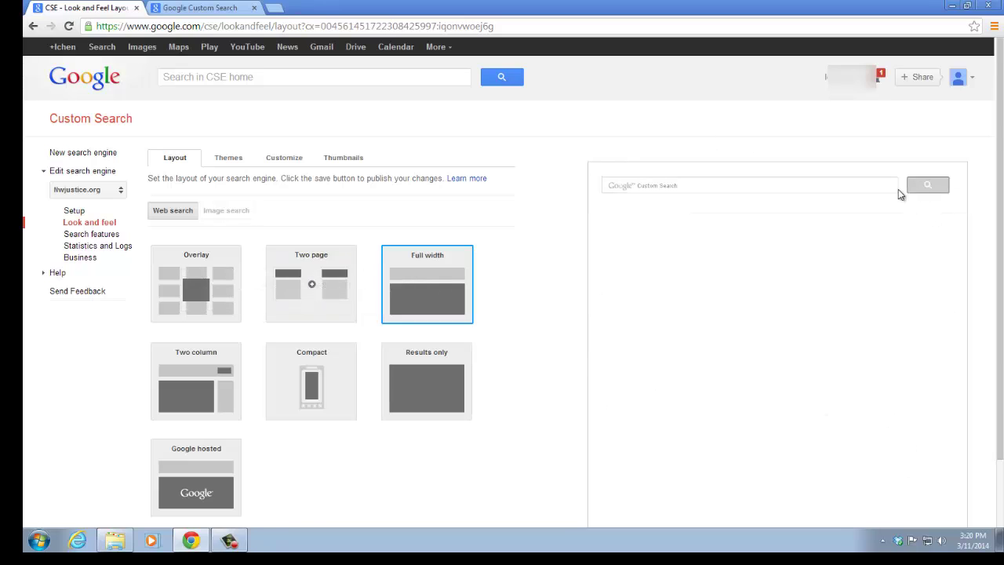
pyautogui.click(388, 374)
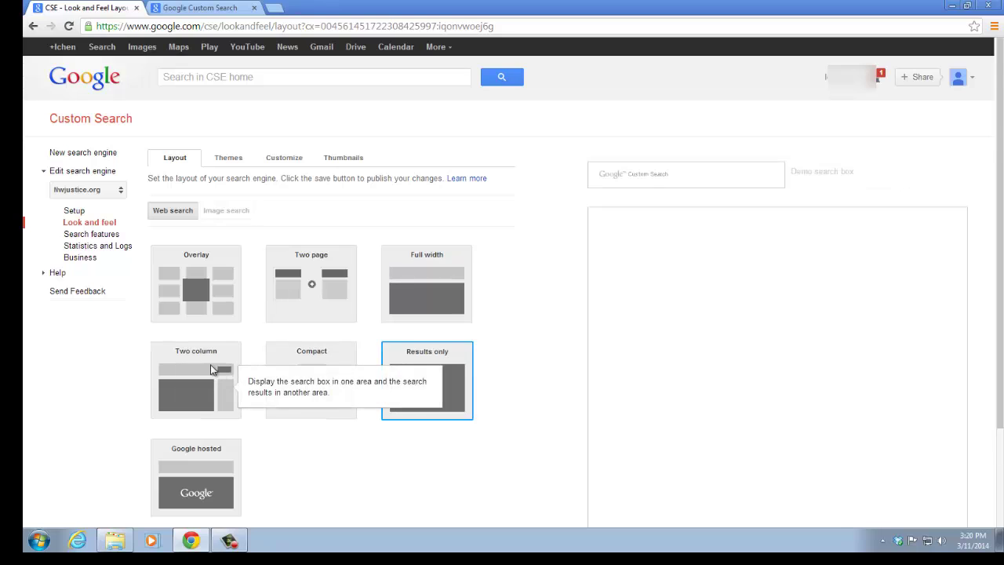
pyautogui.click(216, 361)
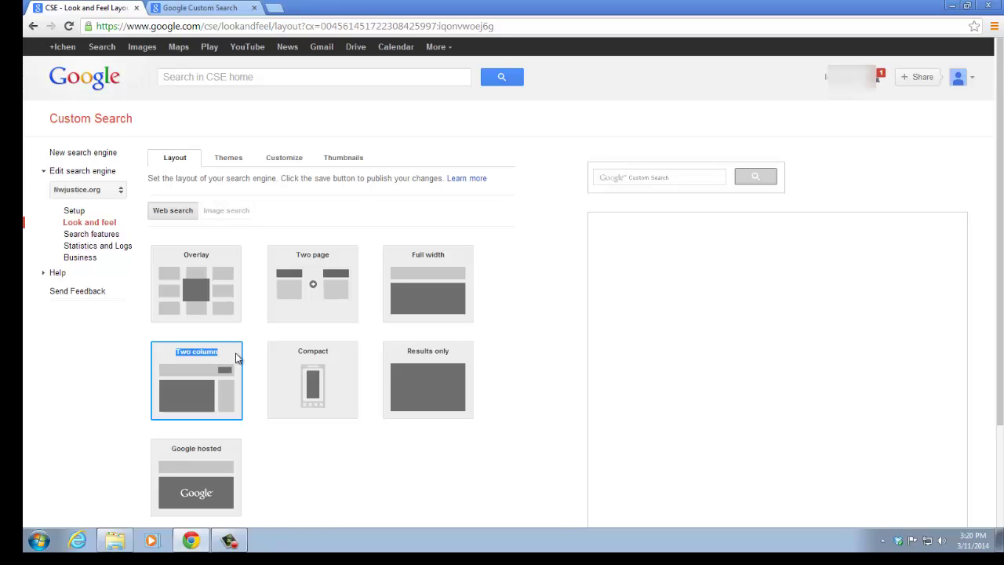
pyautogui.scroll(-2, 235, 361)
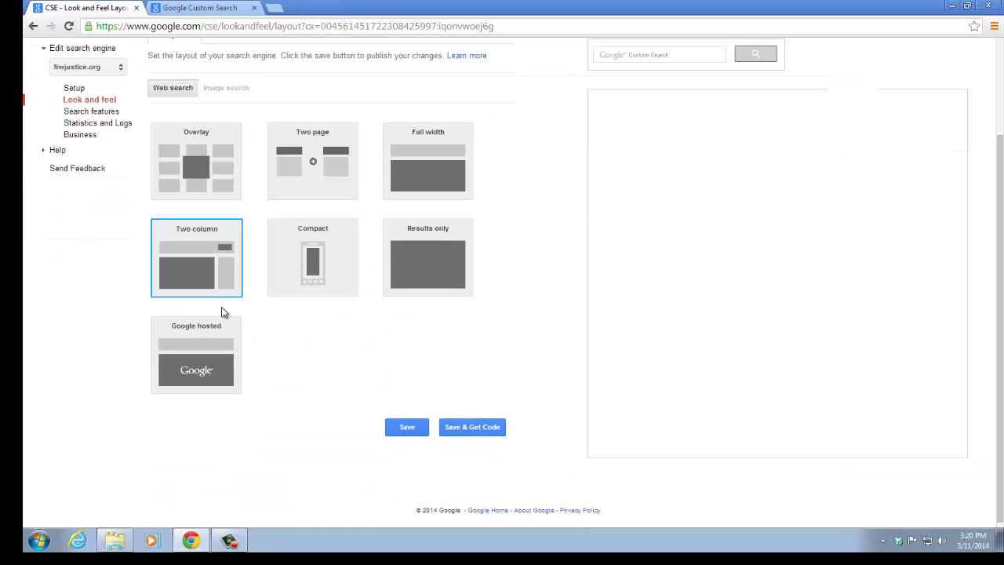
pyautogui.click(407, 428)
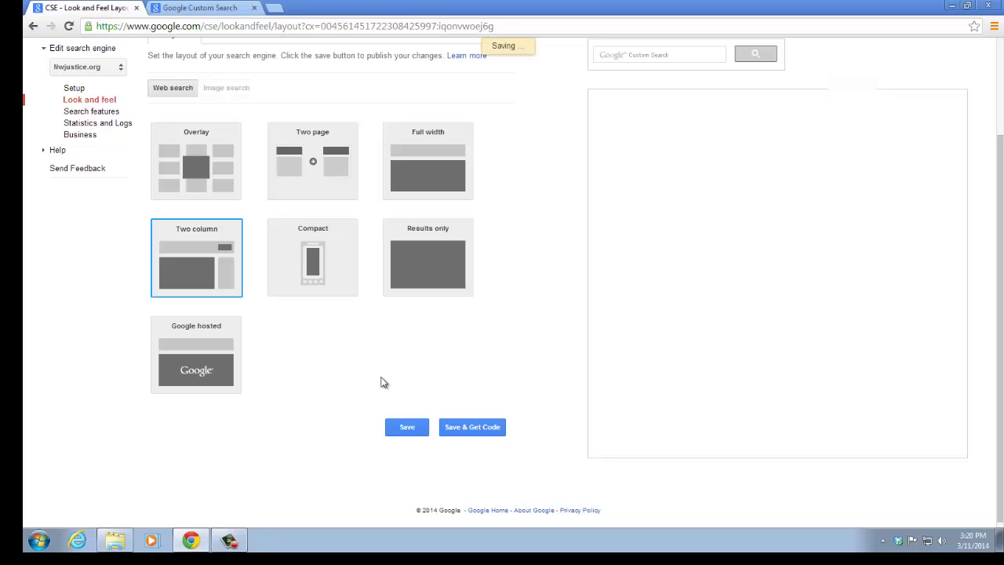
pyautogui.scroll(3, 368, 353)
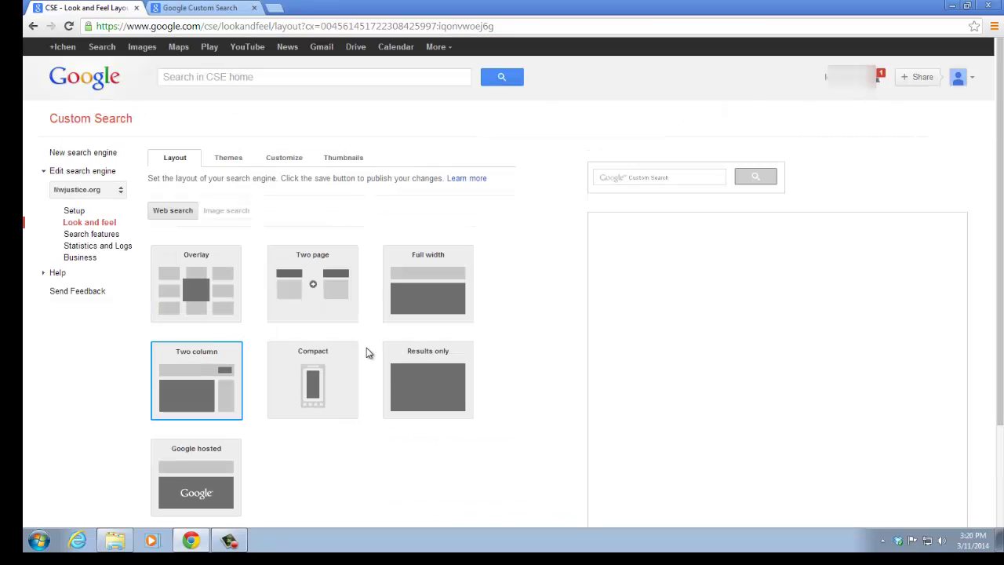
# Step: Choose and save the Shiny theme for the Nwjustice.org engine
pyautogui.click(232, 164)
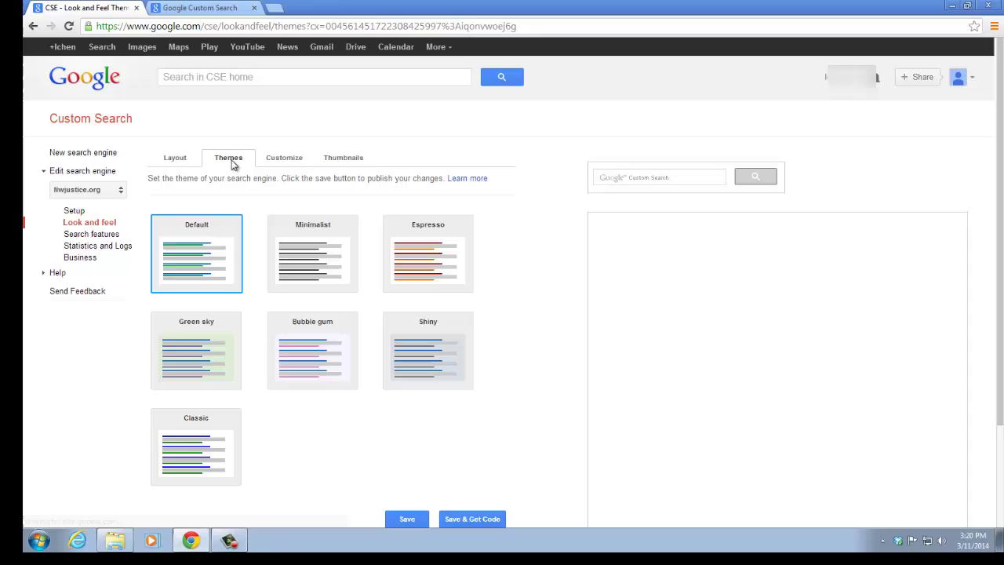
pyautogui.click(459, 347)
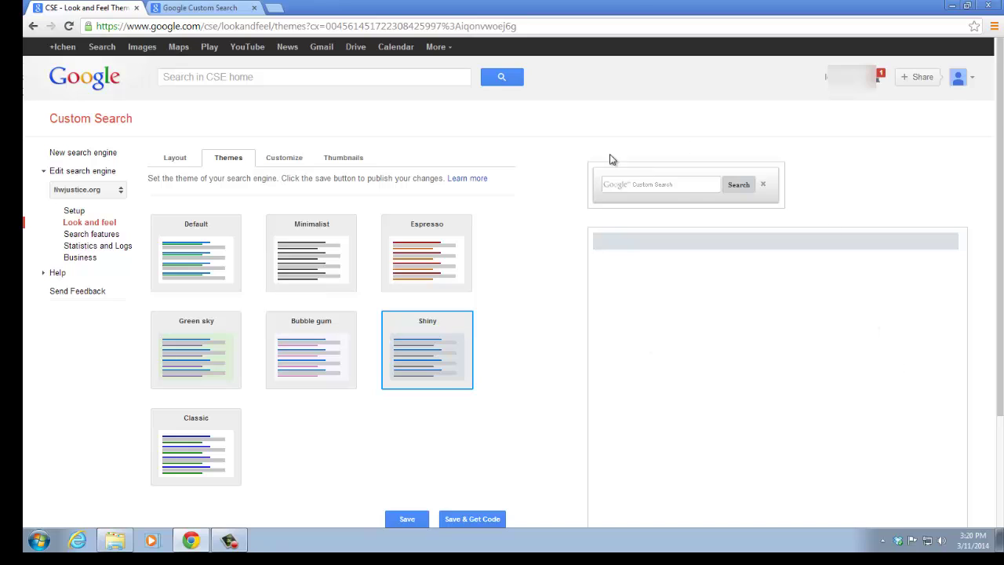
pyautogui.click(407, 521)
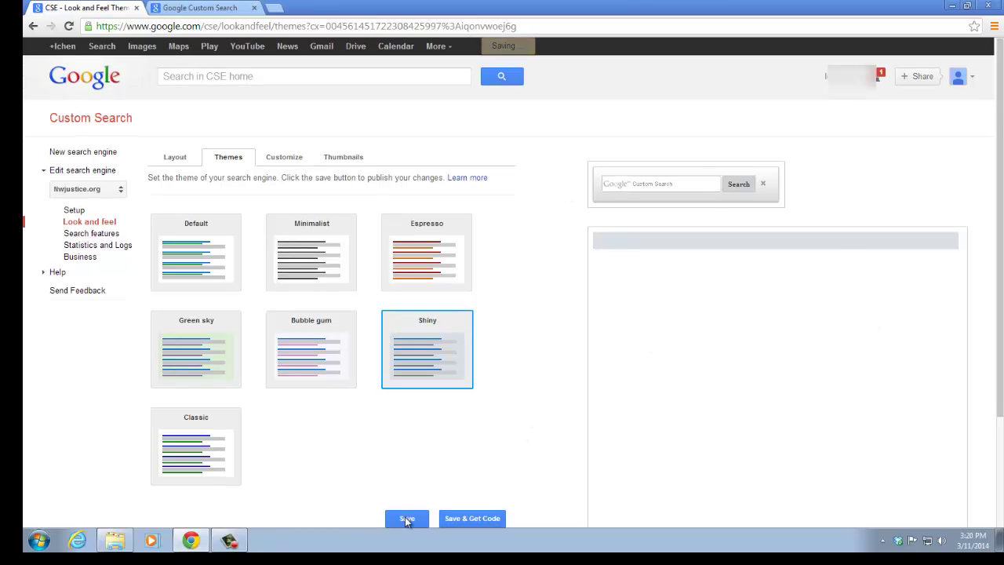
# Step: Preview a 'legal' search with the new theme, about 3,290 results
pyautogui.click(619, 182)
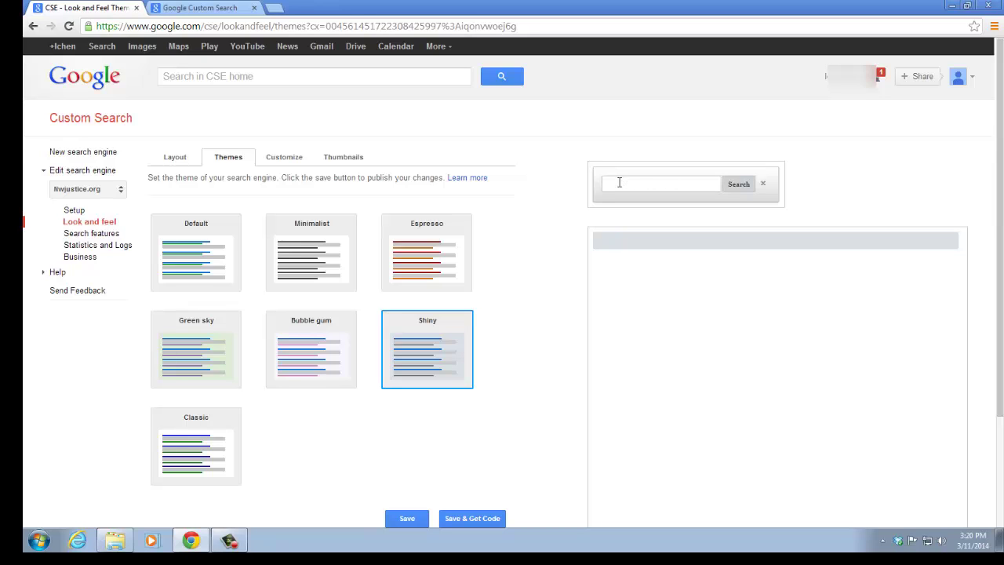
pyautogui.write('legal')
pyautogui.click(733, 187)
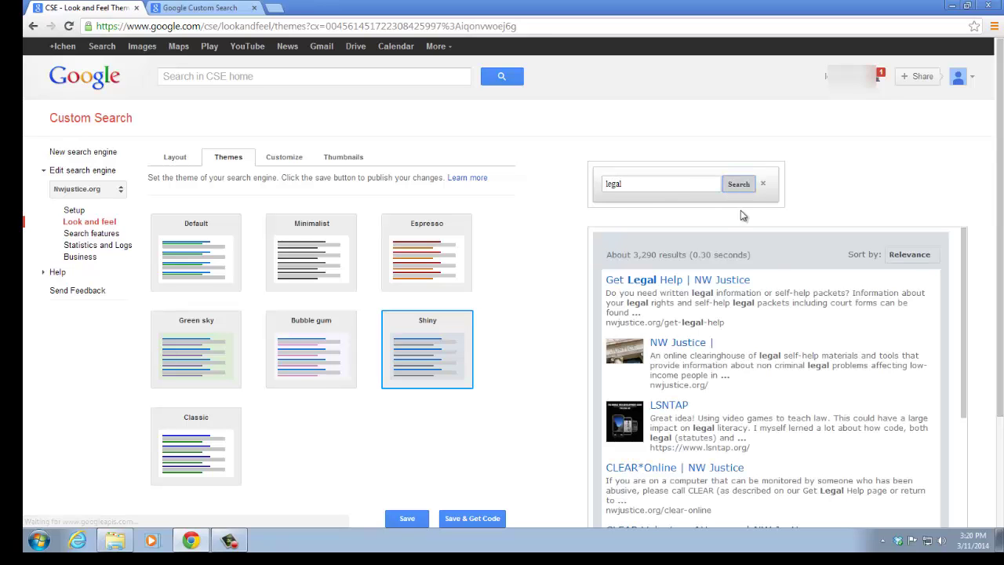
pyautogui.scroll(-1, 689, 289)
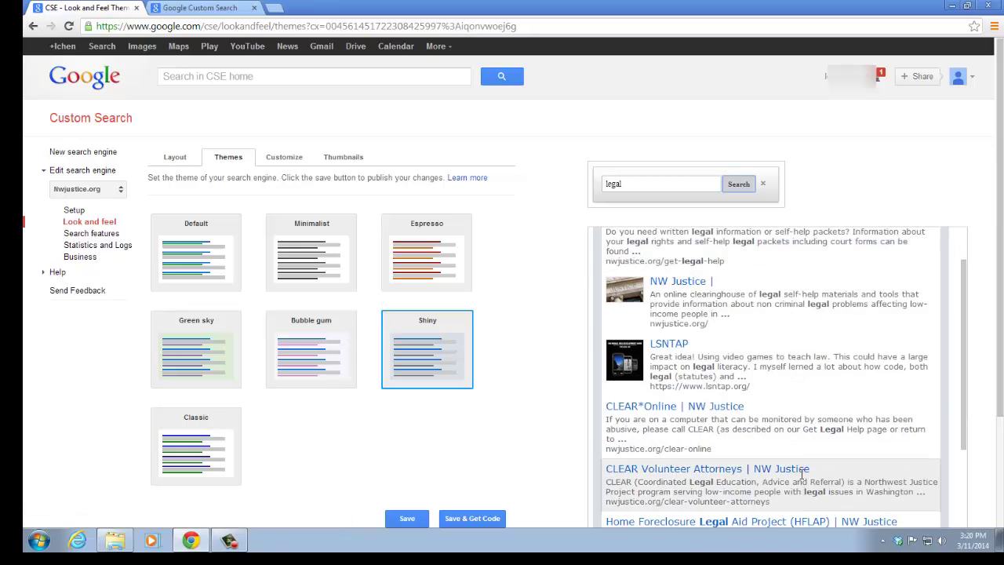
pyautogui.scroll(1, 775, 302)
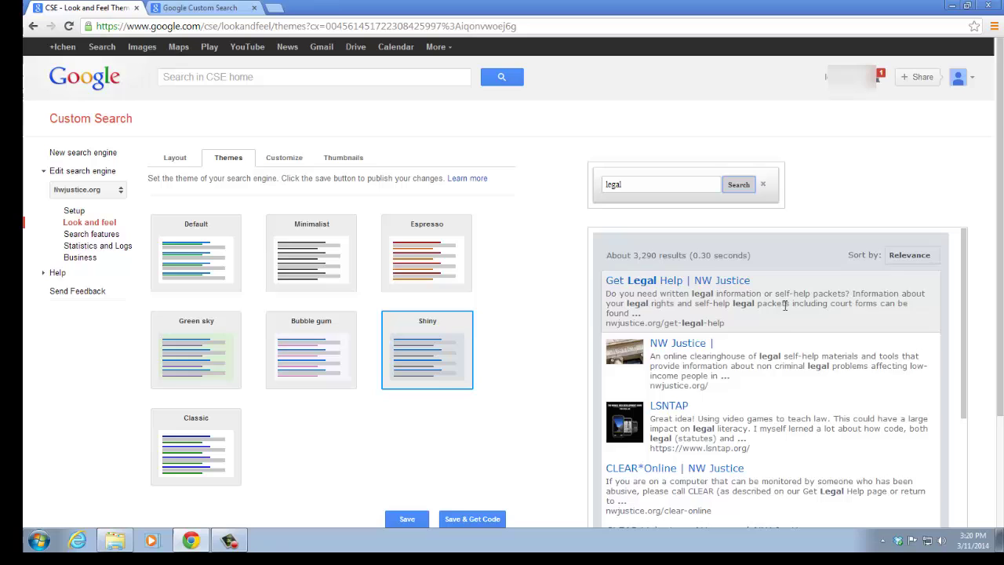
pyautogui.scroll(-4, 798, 418)
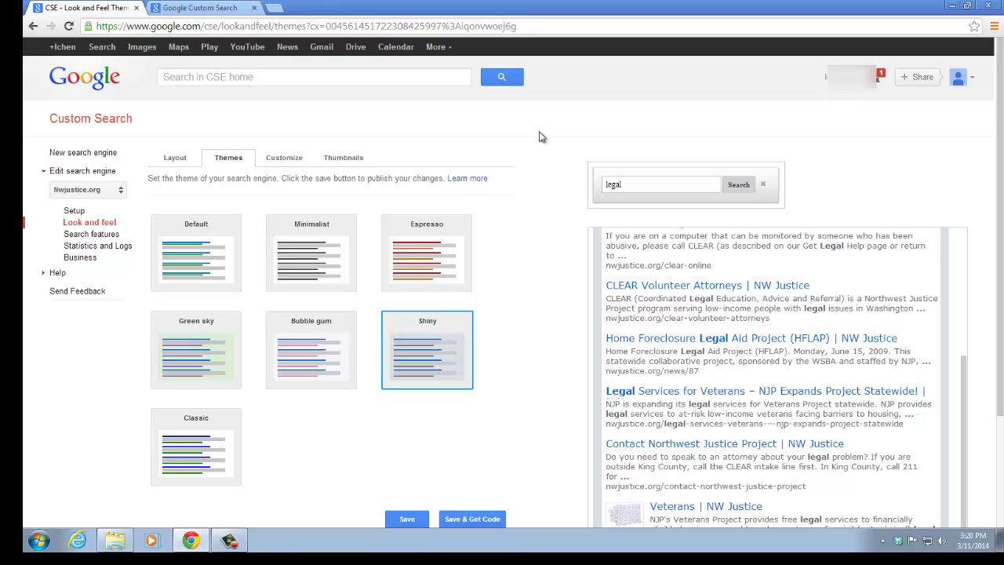
# Step: Switch the editor to the Lsntap.org search engine
pyautogui.click(117, 191)
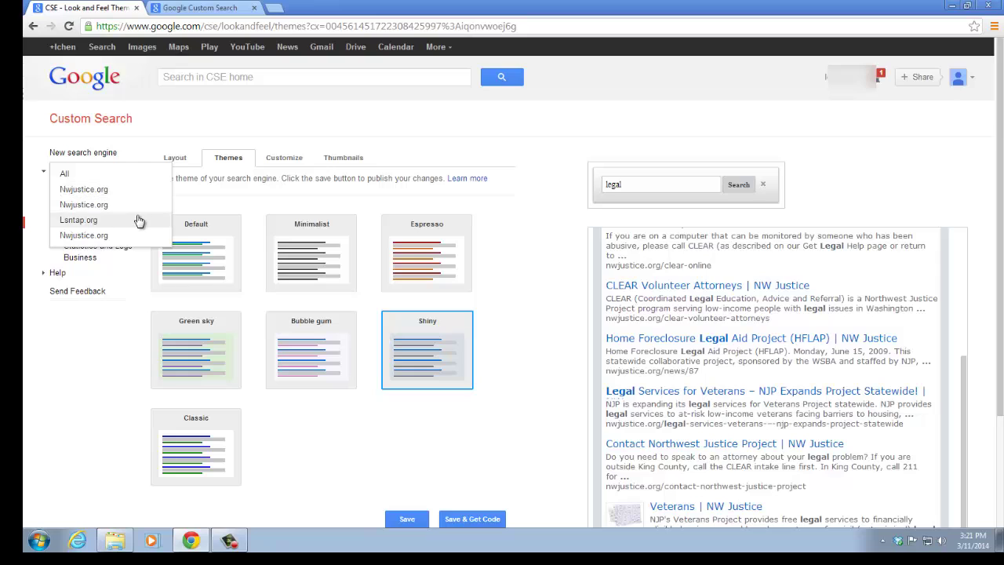
pyautogui.click(138, 220)
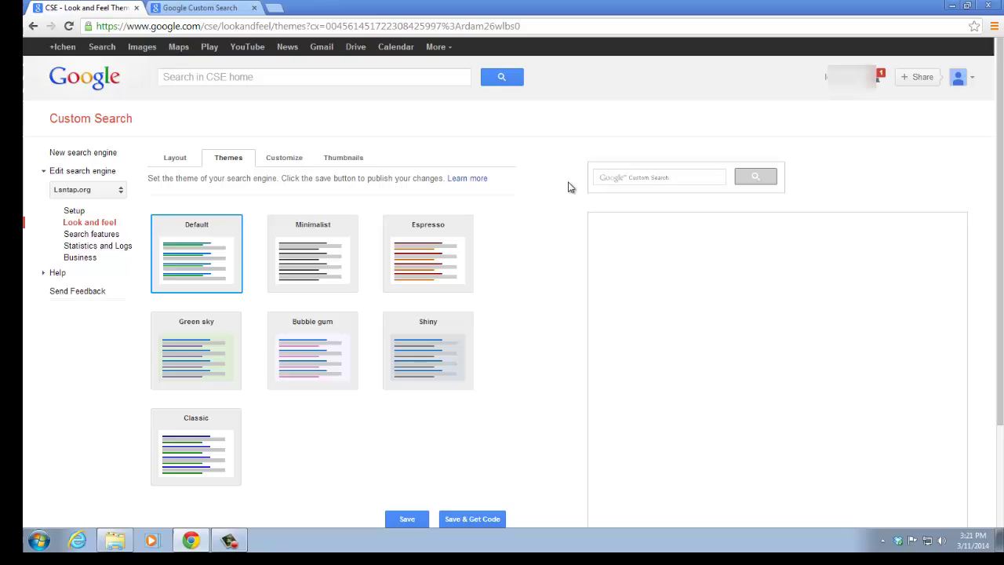
pyautogui.click(633, 178)
pyautogui.write('e')
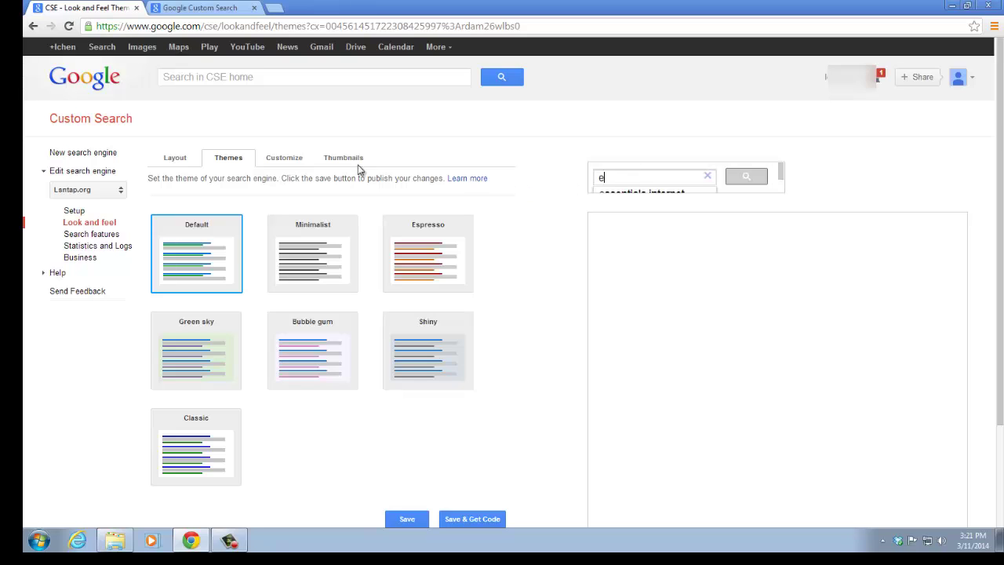
# Step: Show Lsntap.org's layout options, with the 'lega' test query cleared from the preview box
pyautogui.click(187, 160)
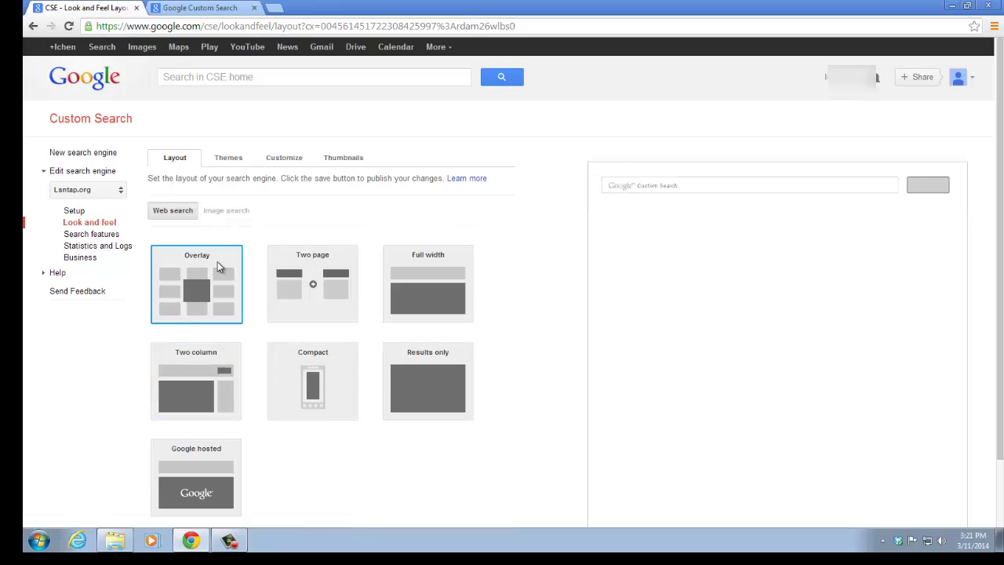
pyautogui.click(714, 182)
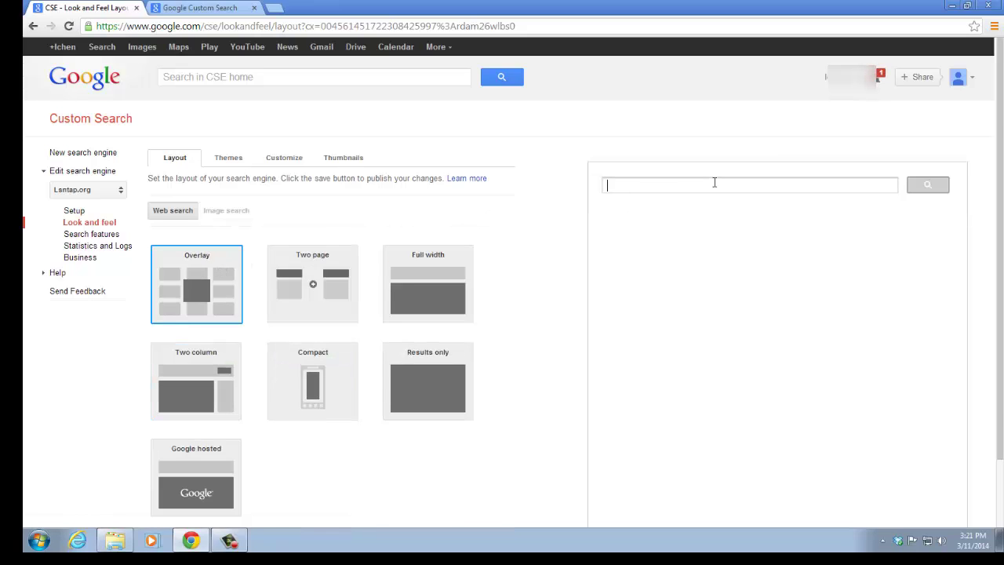
pyautogui.write('lega')
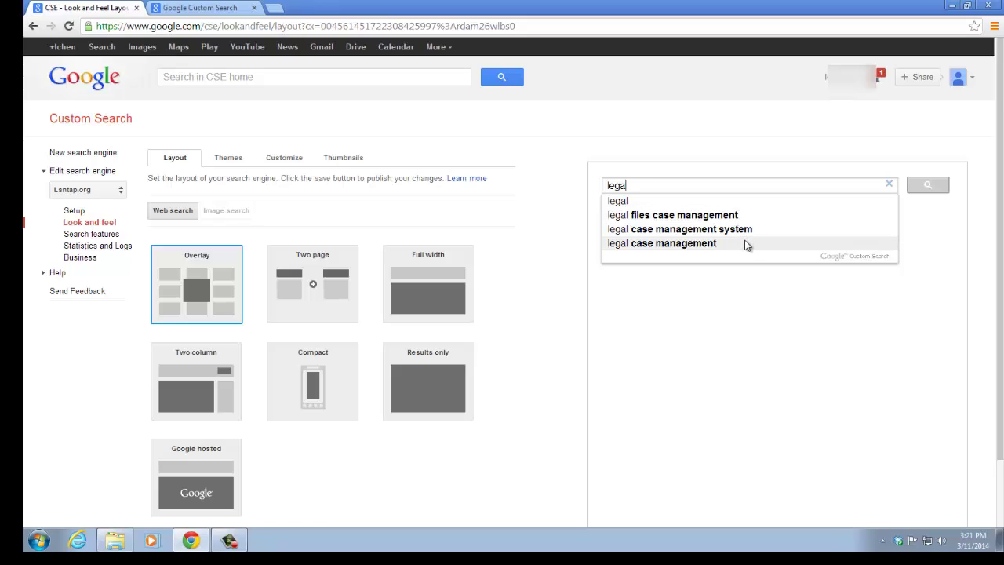
pyautogui.click(750, 286)
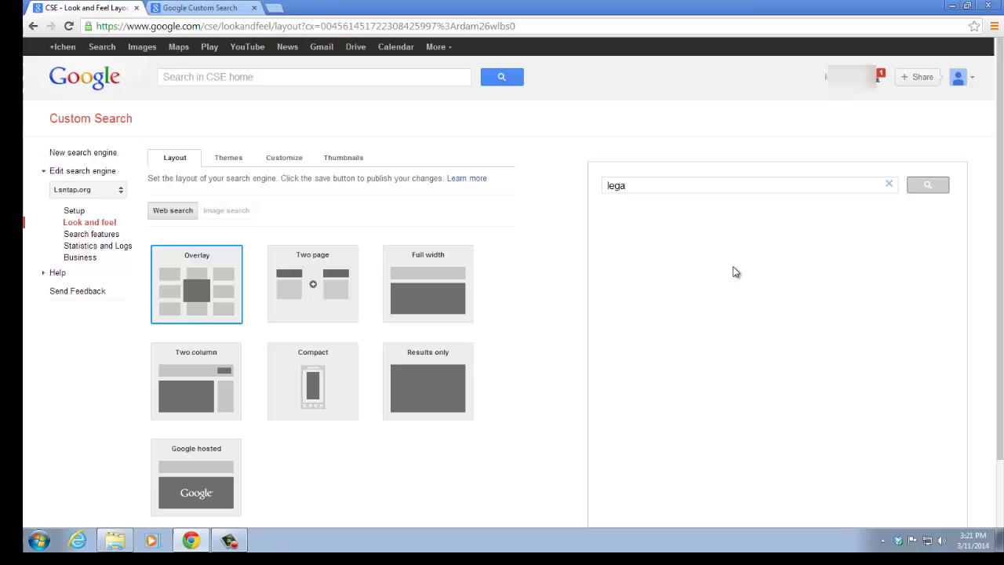
pyautogui.moveTo(630, 186); pyautogui.dragTo(573, 200)
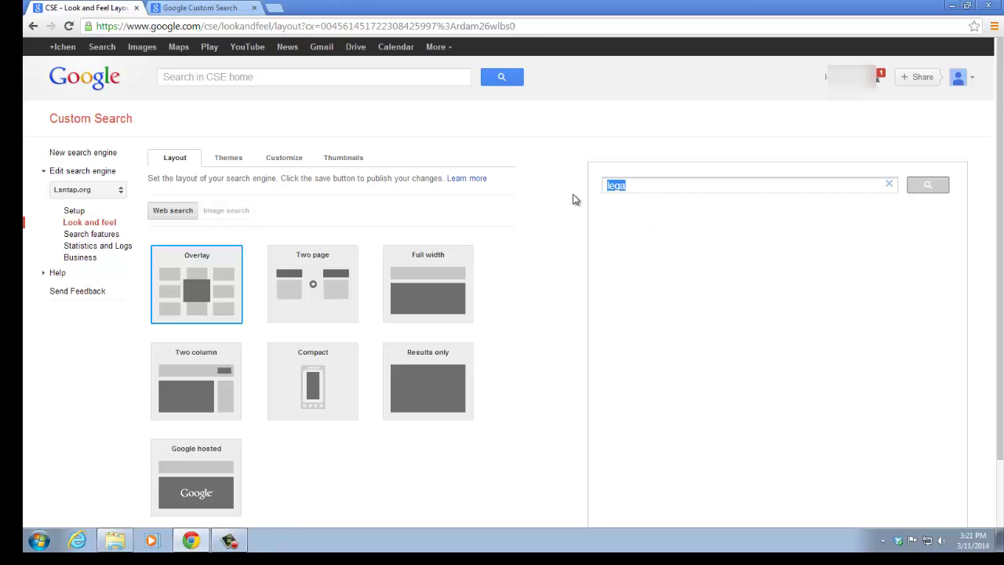
pyautogui.press('BackSpace')
pyautogui.moveTo(241, 549)
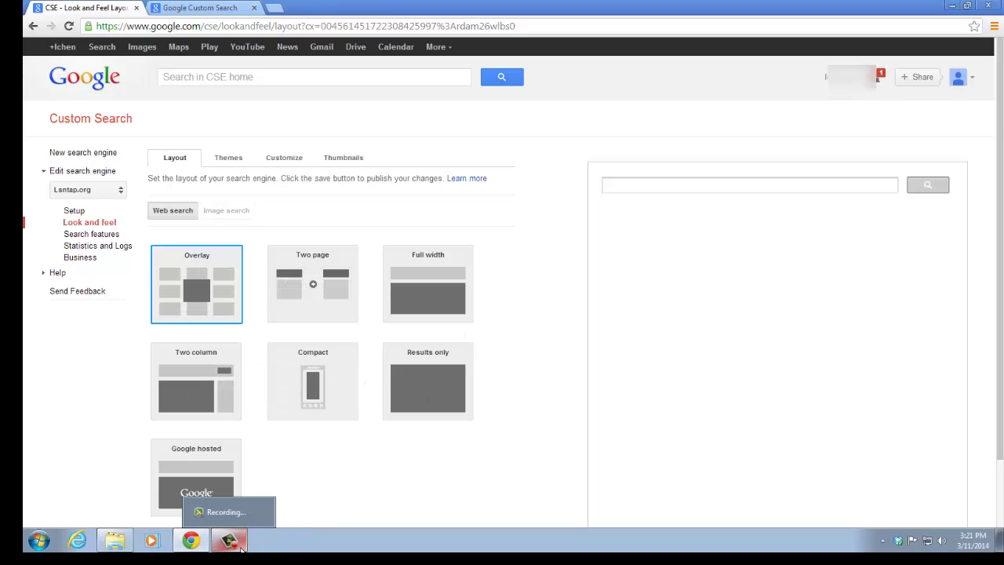